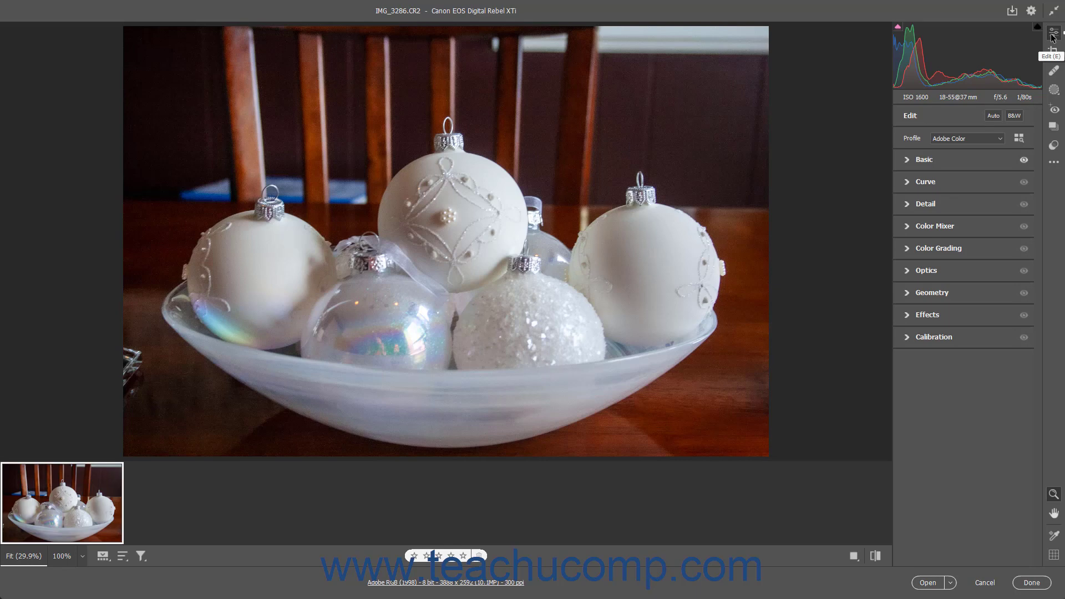
- Open the Curve settings and look through the parametric, point, red, green and blue channel curve modes
{"action": "left_click", "coordinate": [961, 184]}
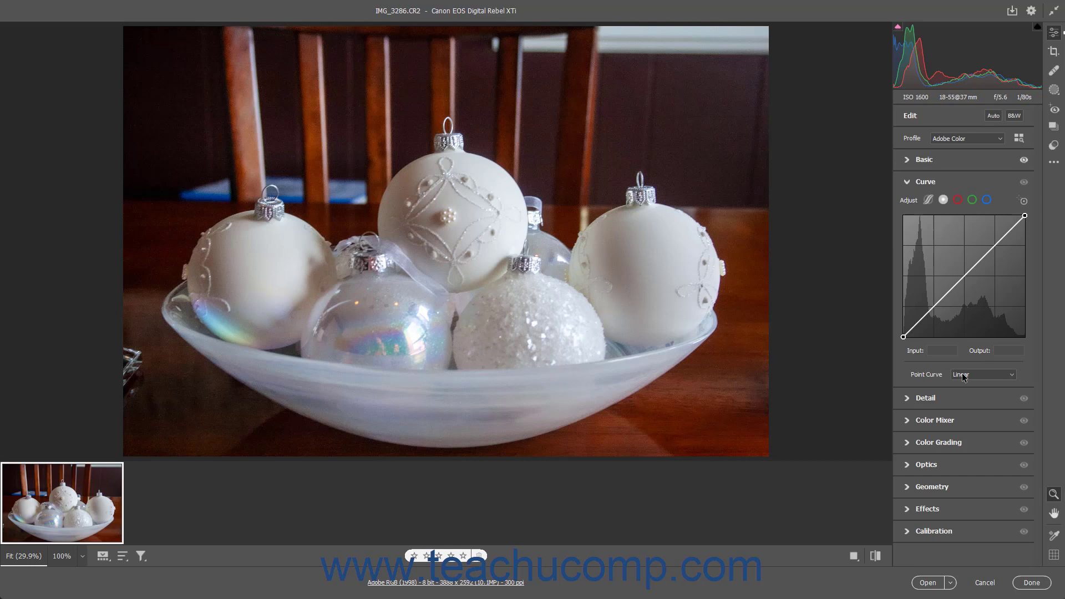
{"action": "left_click", "coordinate": [931, 200]}
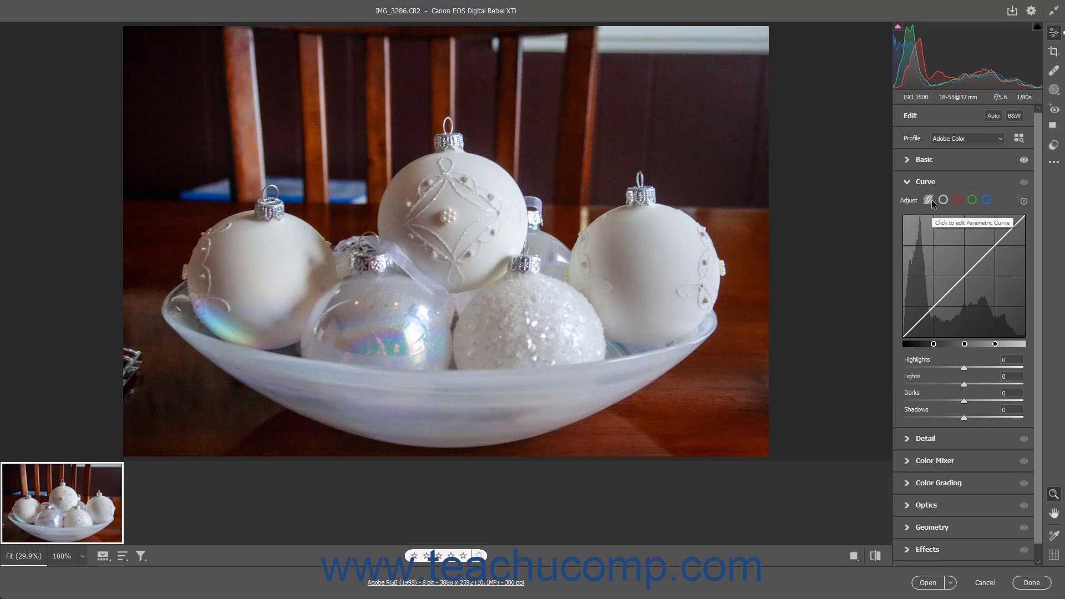
{"action": "left_click", "coordinate": [959, 200]}
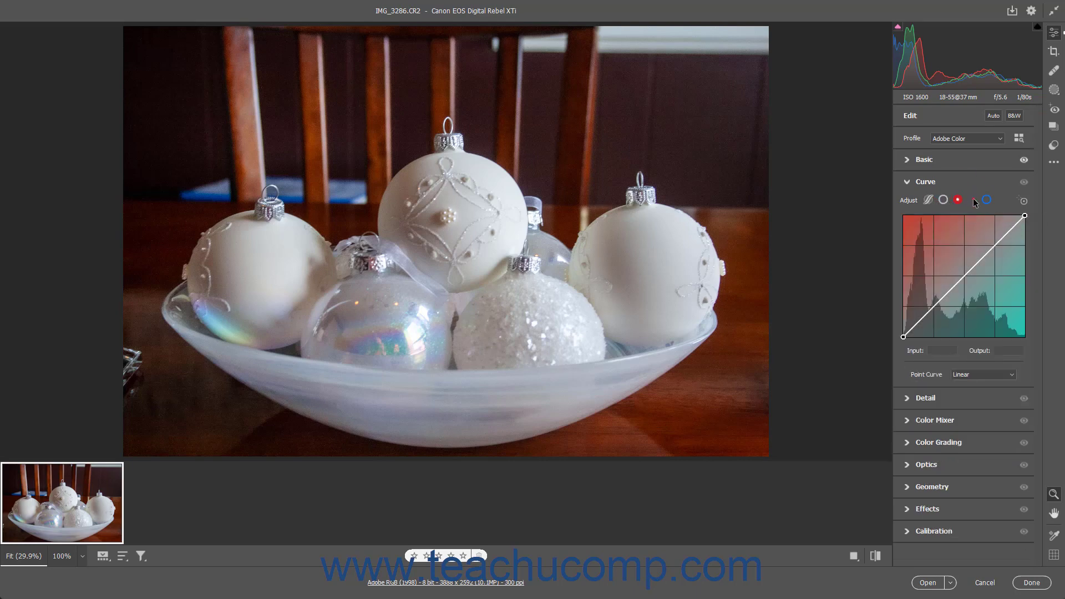
{"action": "left_click", "coordinate": [973, 199]}
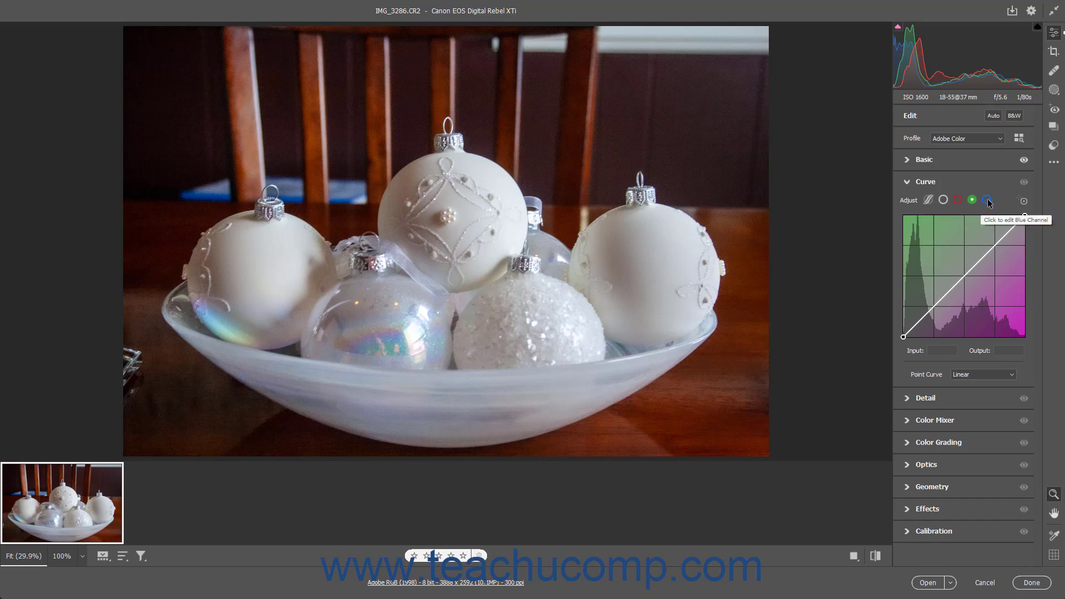
{"action": "left_click", "coordinate": [986, 199]}
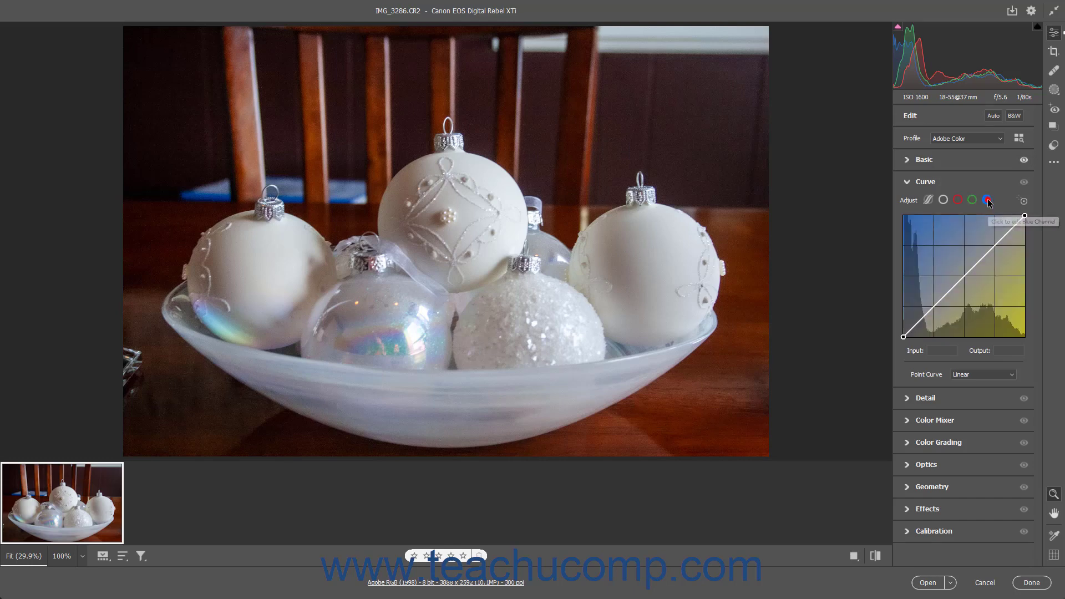
{"action": "left_click", "coordinate": [944, 202]}
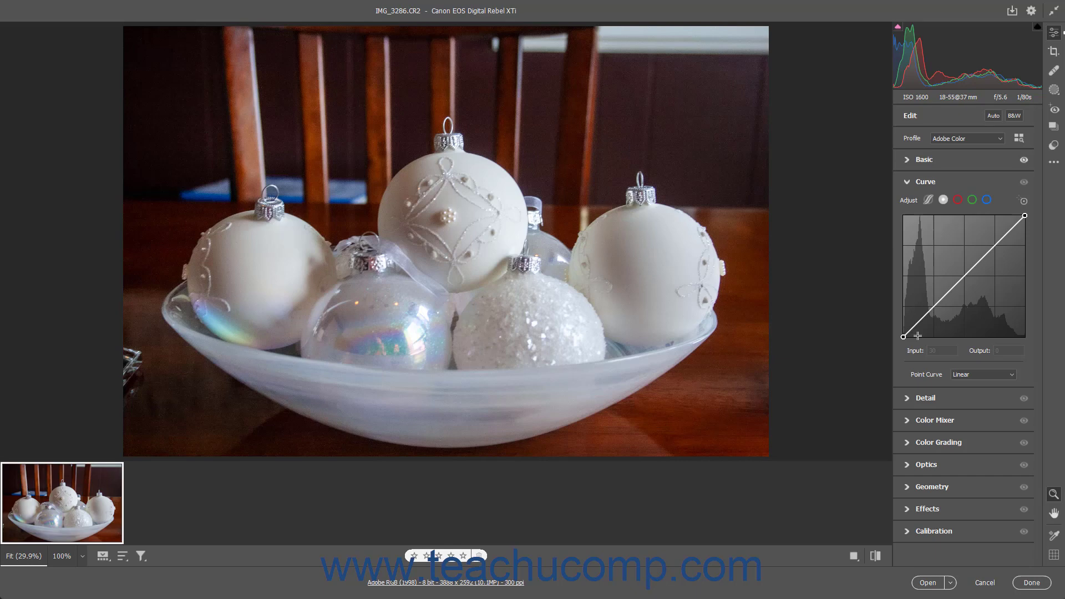
{"action": "left_click", "coordinate": [928, 200]}
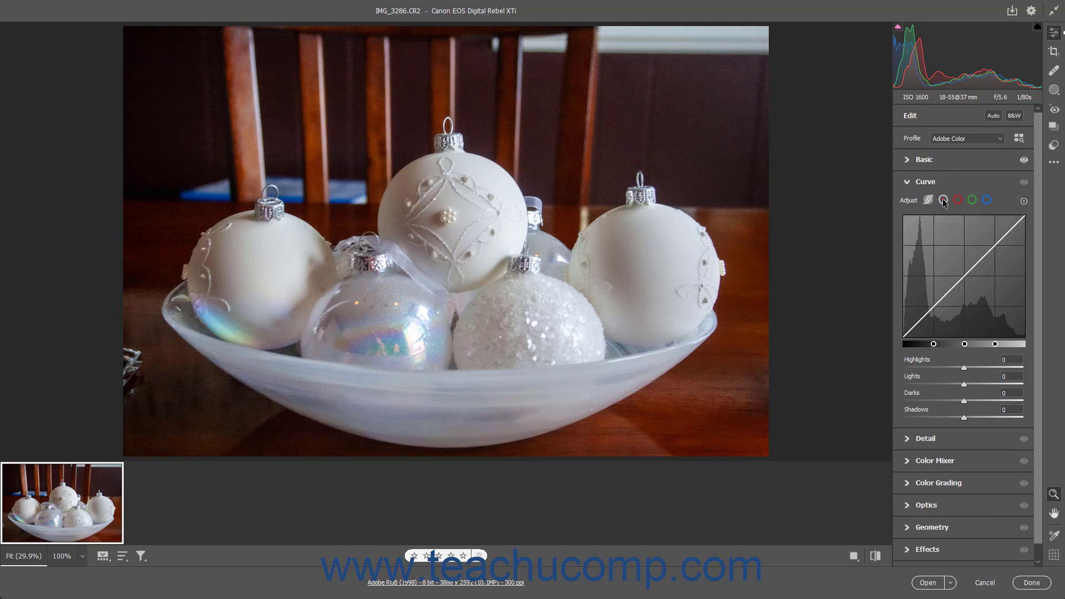
{"action": "left_click", "coordinate": [943, 201]}
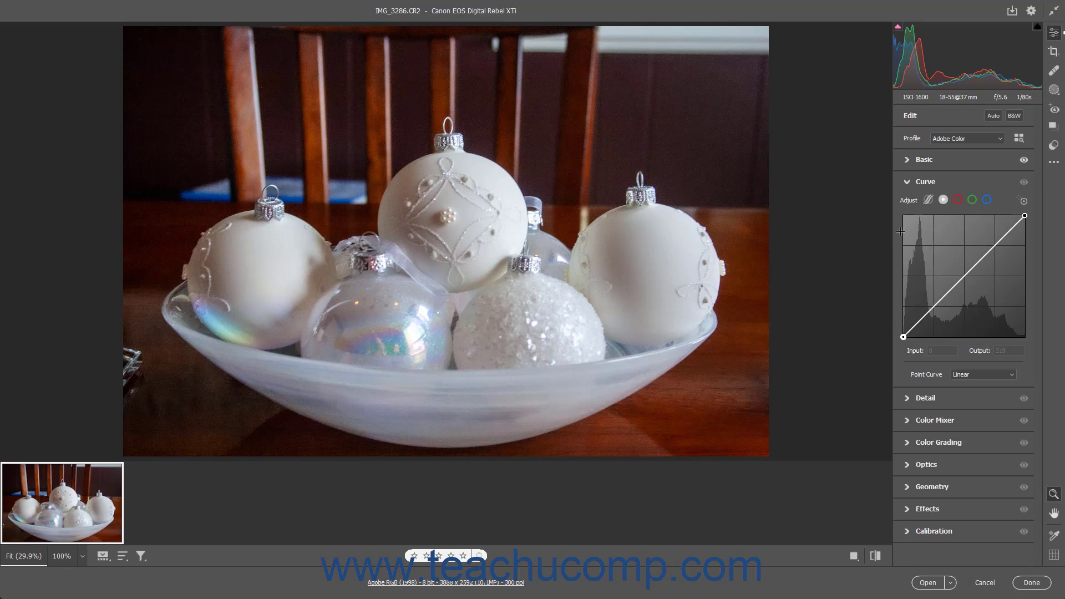
{"action": "left_click", "coordinate": [958, 200]}
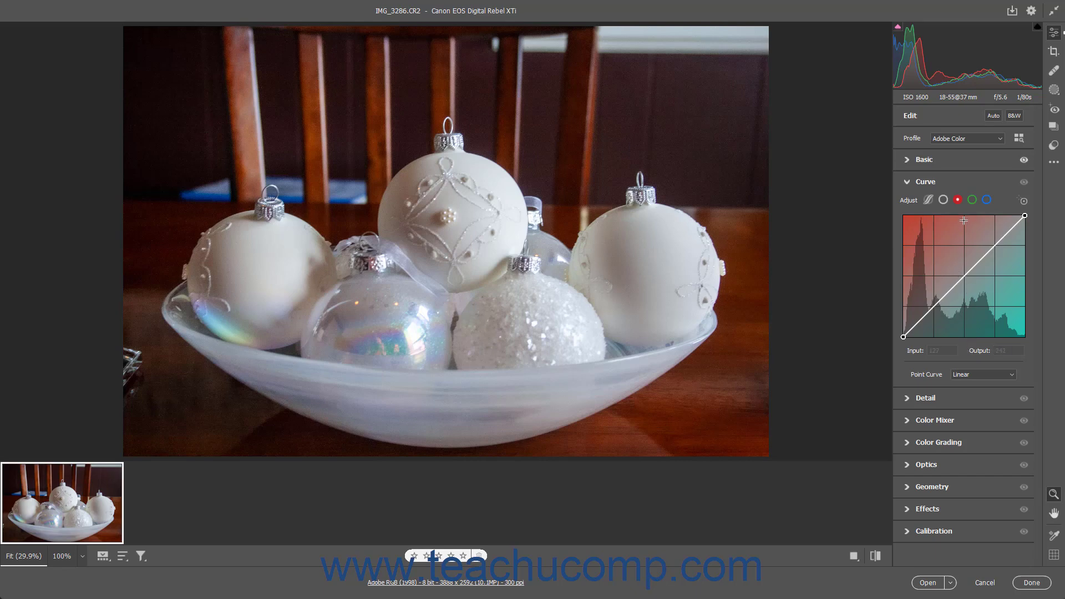
- Try a shadow point on the point curve, ending at input 35, output 31, and reset the Curve adjustments
{"action": "left_click", "coordinate": [943, 201]}
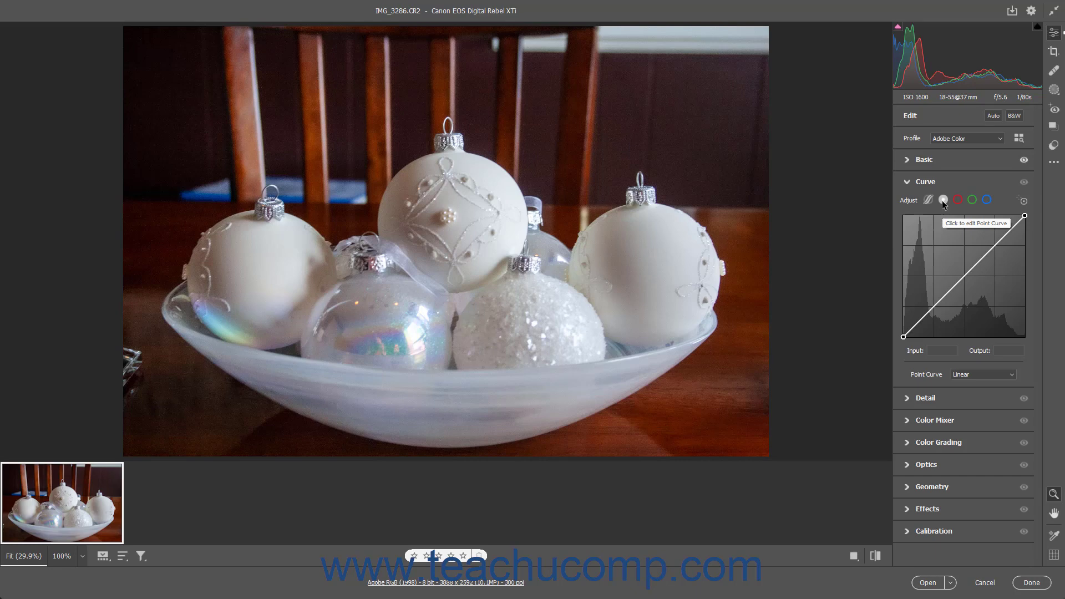
{"action": "left_click", "coordinate": [918, 322]}
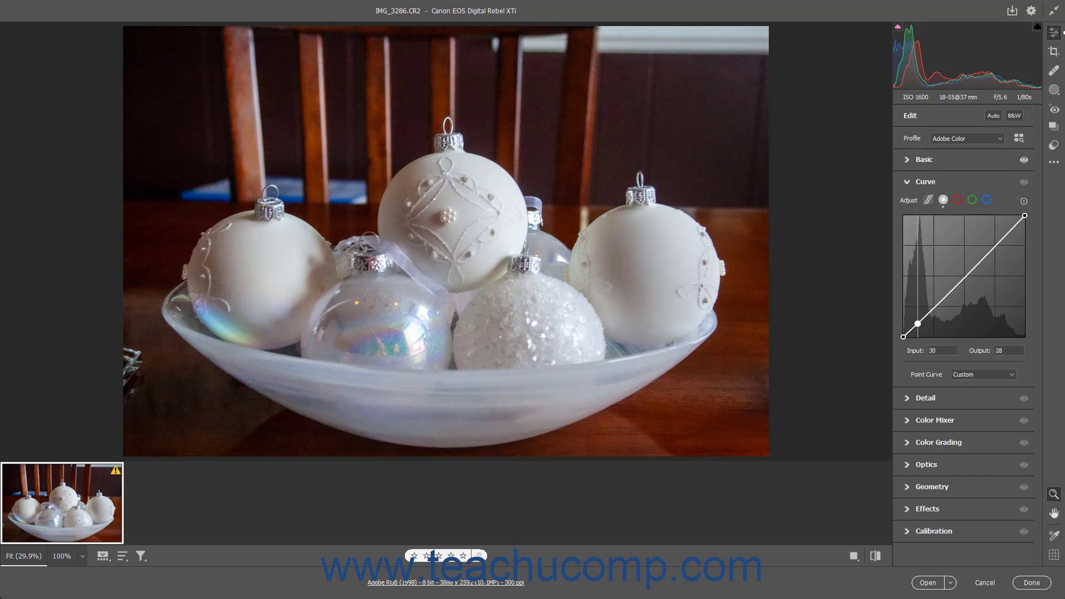
{"action": "left_click_drag", "start_coordinate": [918, 323], "coordinate": [919, 309]}
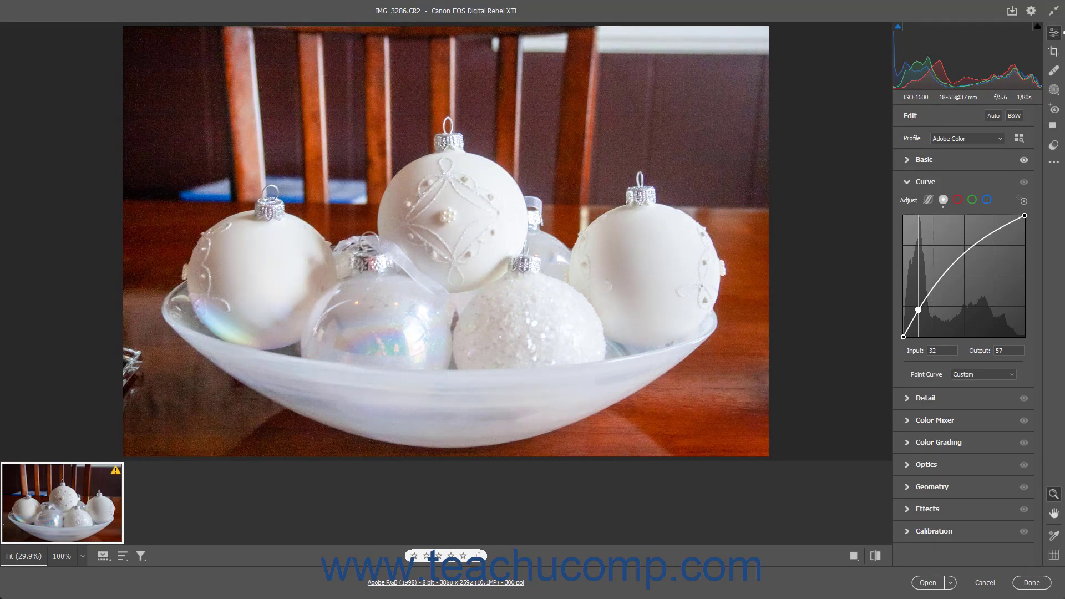
{"action": "left_click_drag", "start_coordinate": [919, 310], "coordinate": [920, 322]}
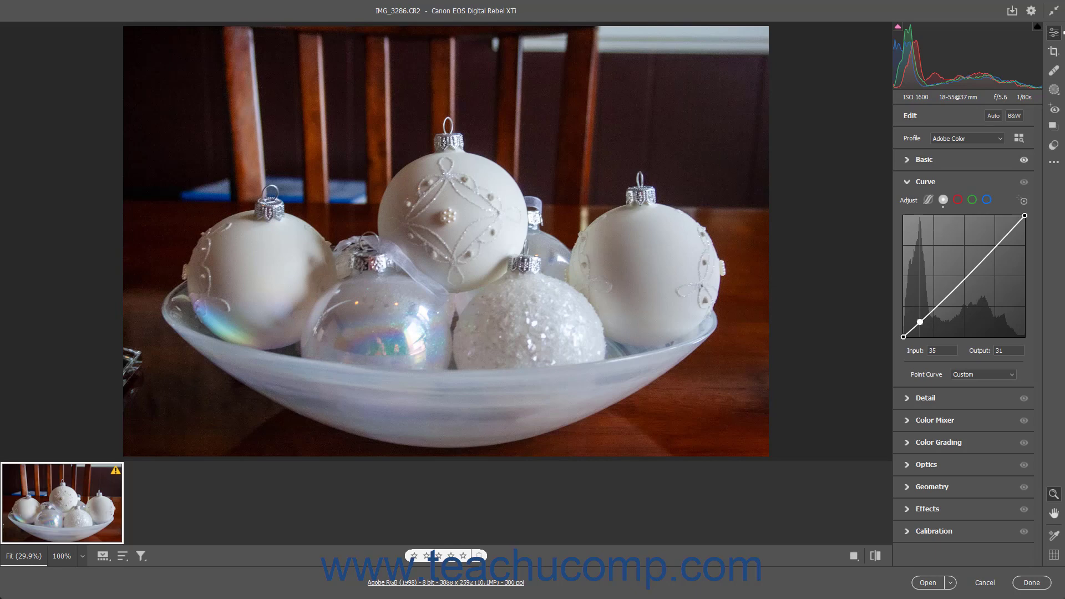
{"action": "left_click_drag", "start_coordinate": [919, 321], "coordinate": [921, 321]}
{"action": "key", "text": "alt"}
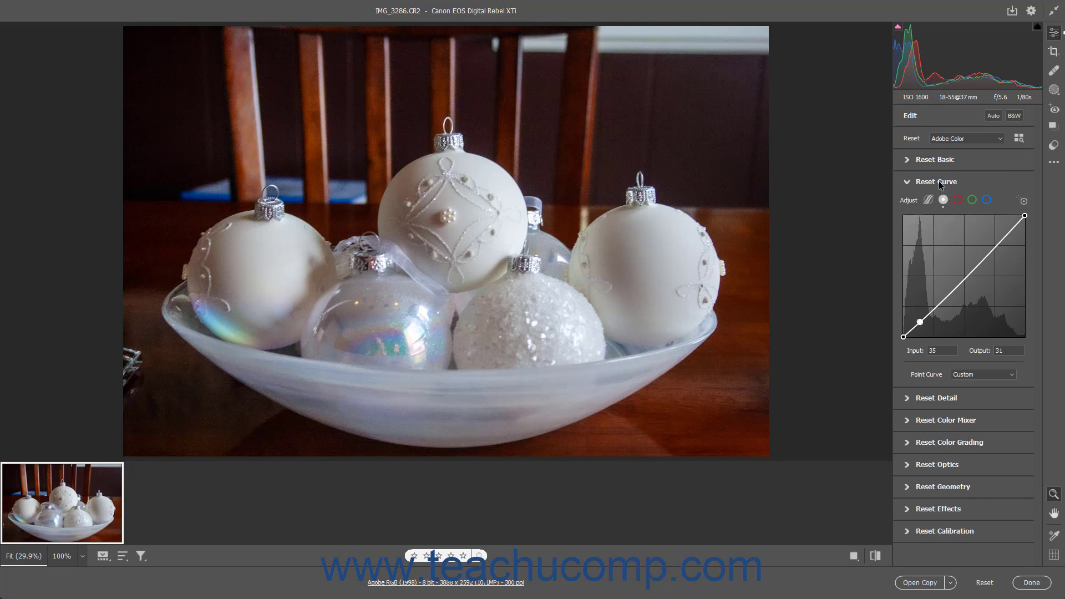
{"action": "left_click", "coordinate": [939, 181], "text": "alt"}
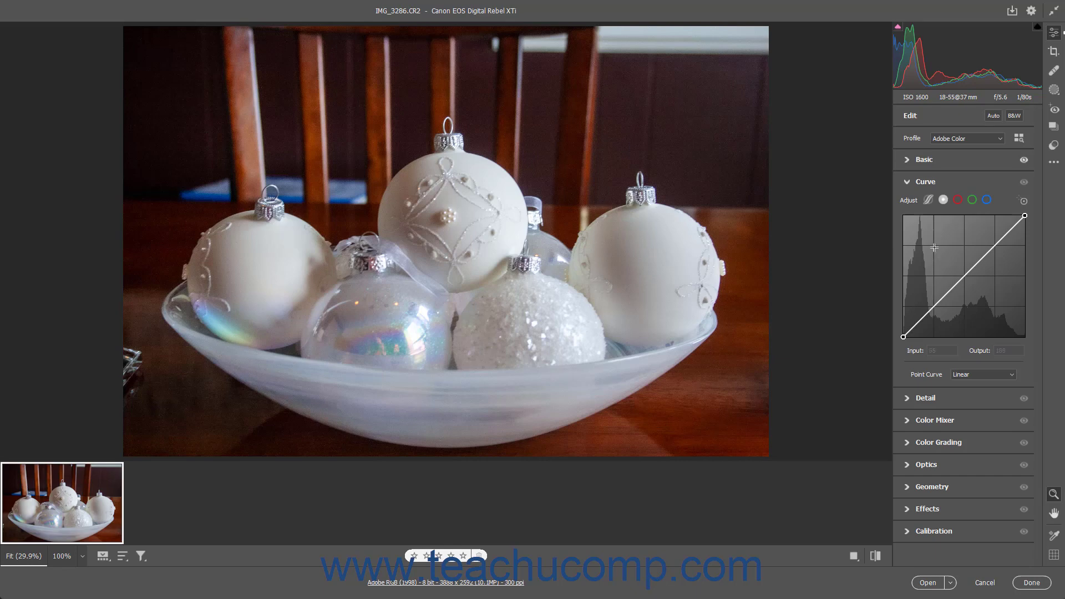
- Try Shadows -30 and Lights +9 on the parametric curve, and reset the Curve adjustments
{"action": "left_click", "coordinate": [929, 200]}
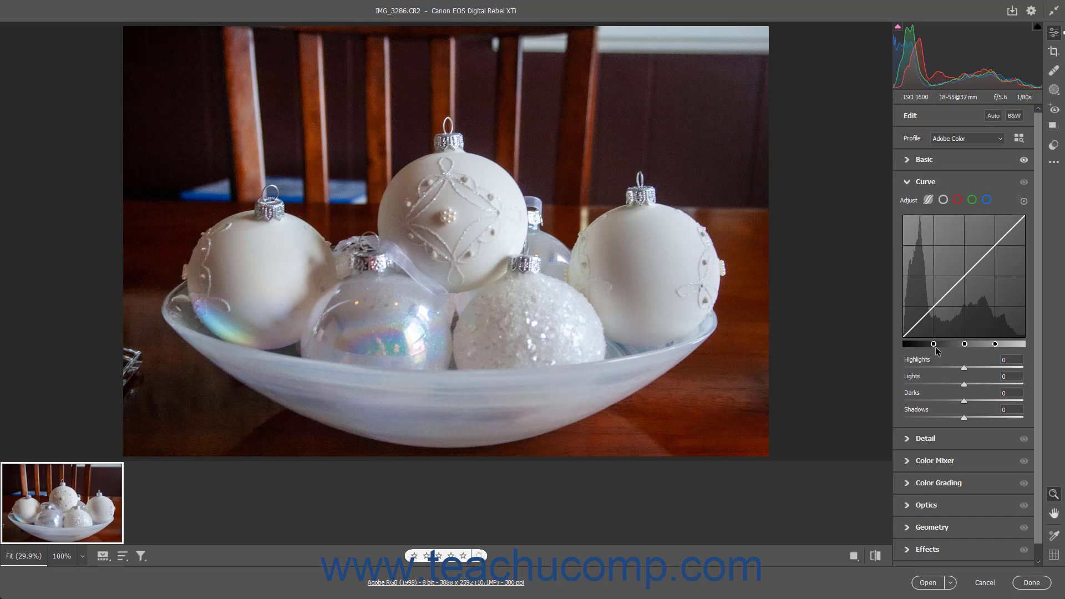
{"action": "mouse_move", "coordinate": [935, 344]}
{"action": "mouse_move", "coordinate": [996, 346]}
{"action": "left_mouse_down"}
{"action": "mouse_move", "coordinate": [1010, 346]}
{"action": "mouse_move", "coordinate": [995, 346]}
{"action": "left_mouse_up"}
{"action": "left_click", "coordinate": [919, 325]}
{"action": "left_click_drag", "start_coordinate": [921, 317], "coordinate": [922, 322]}
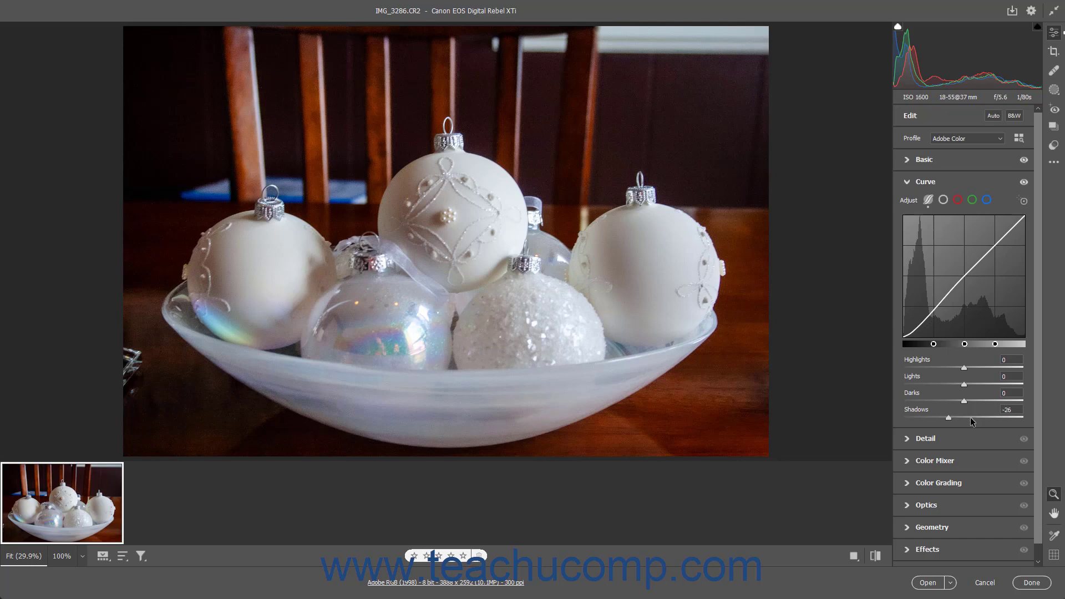
{"action": "left_click_drag", "start_coordinate": [949, 418], "coordinate": [947, 419]}
{"action": "left_click_drag", "start_coordinate": [963, 375], "coordinate": [969, 374]}
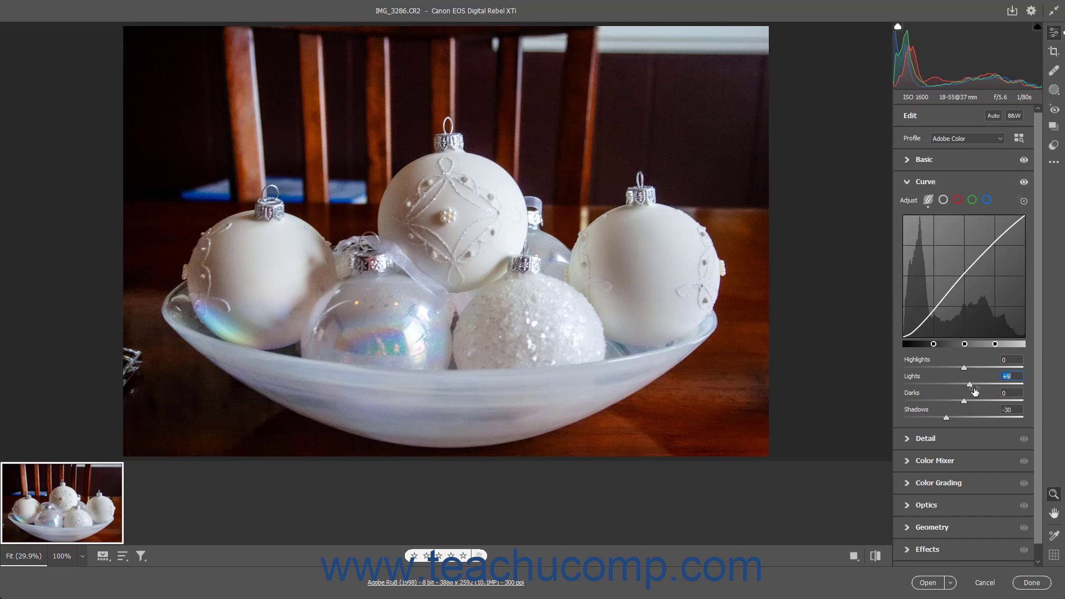
{"action": "left_click", "coordinate": [931, 183], "text": "alt"}
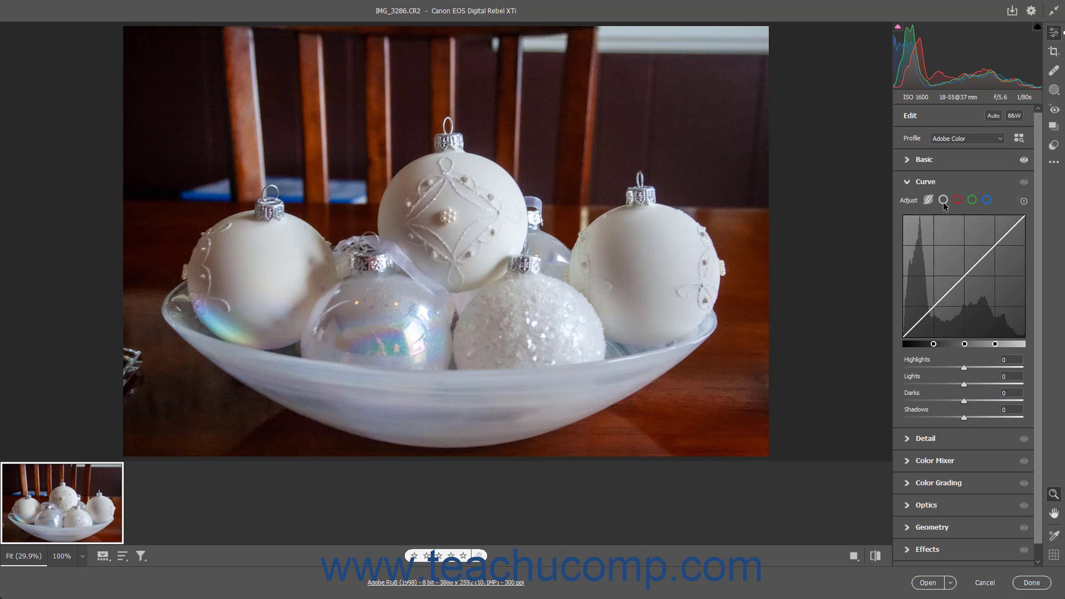
- Try the Strong Contrast and Medium Contrast presets on the point curve, and return it to Linear
{"action": "left_click", "coordinate": [943, 201]}
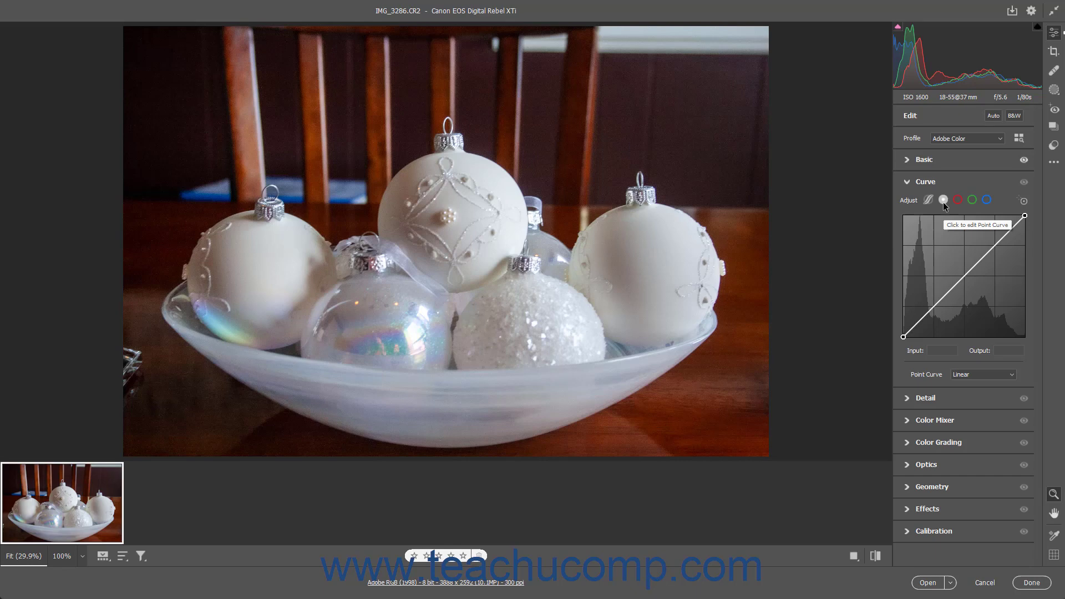
{"action": "left_click", "coordinate": [1004, 379]}
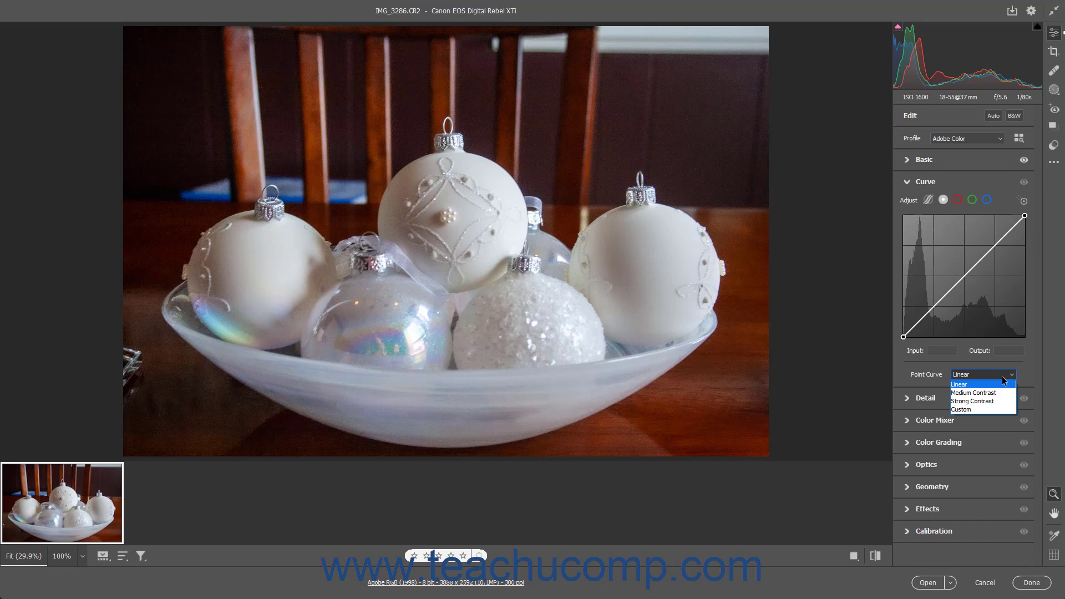
{"action": "left_click", "coordinate": [997, 400]}
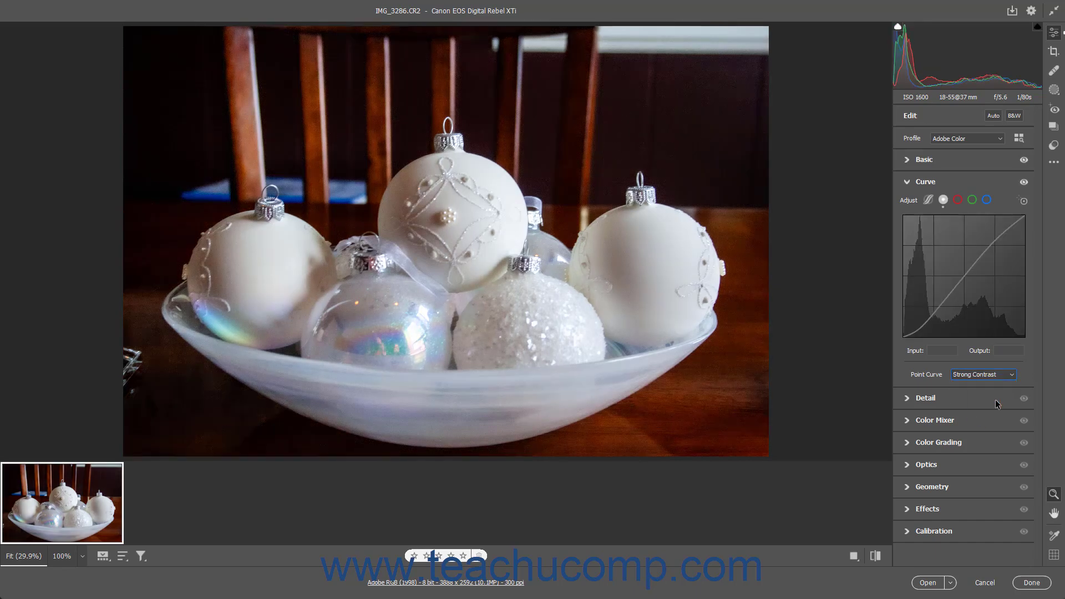
{"action": "left_click", "coordinate": [997, 374]}
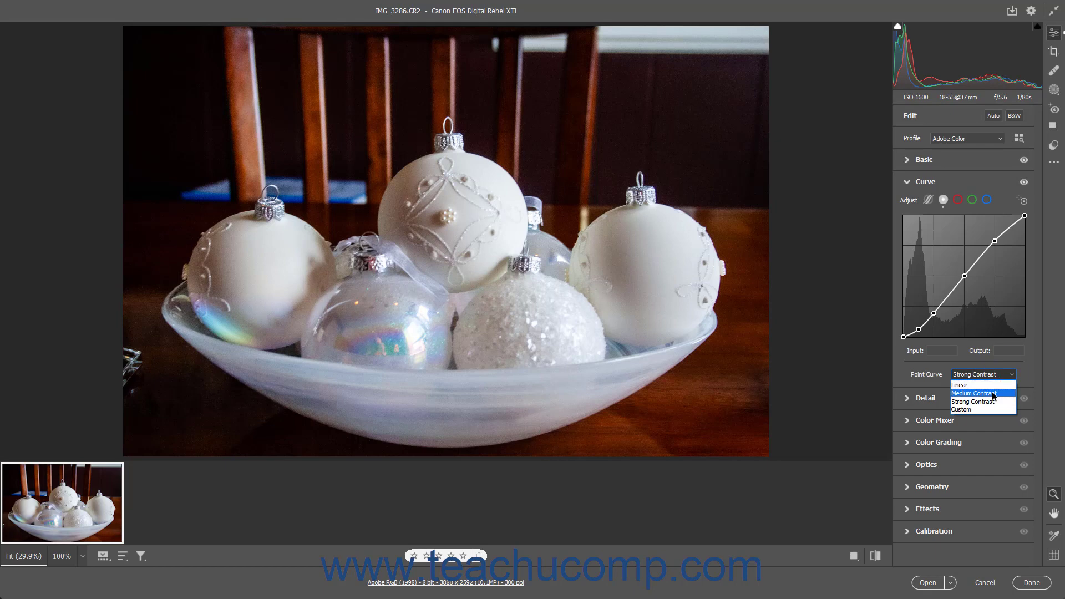
{"action": "left_click", "coordinate": [994, 393]}
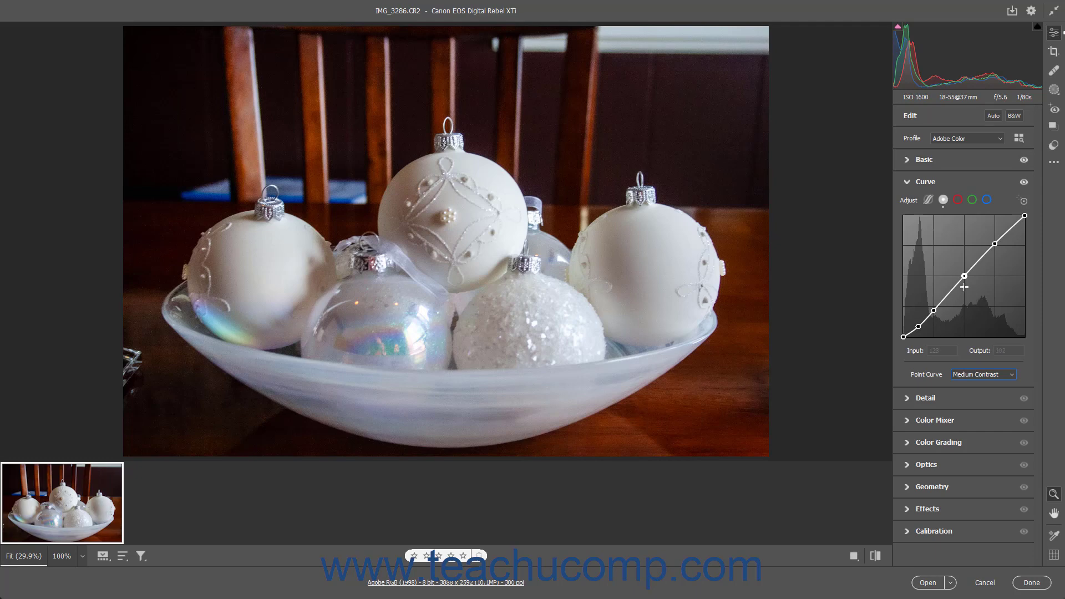
{"action": "left_click", "coordinate": [976, 375]}
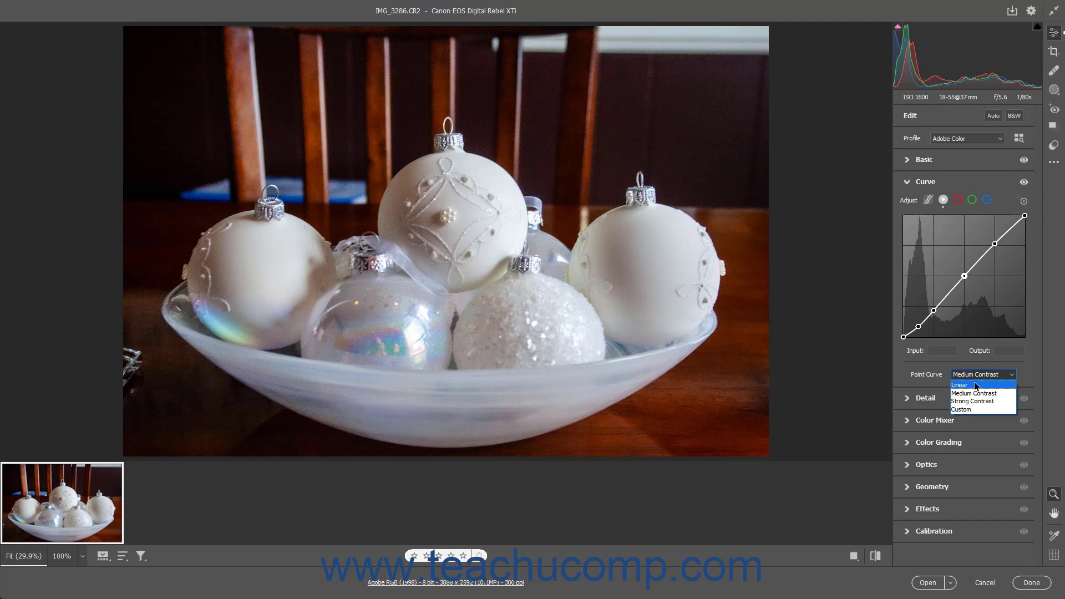
{"action": "left_click", "coordinate": [977, 385]}
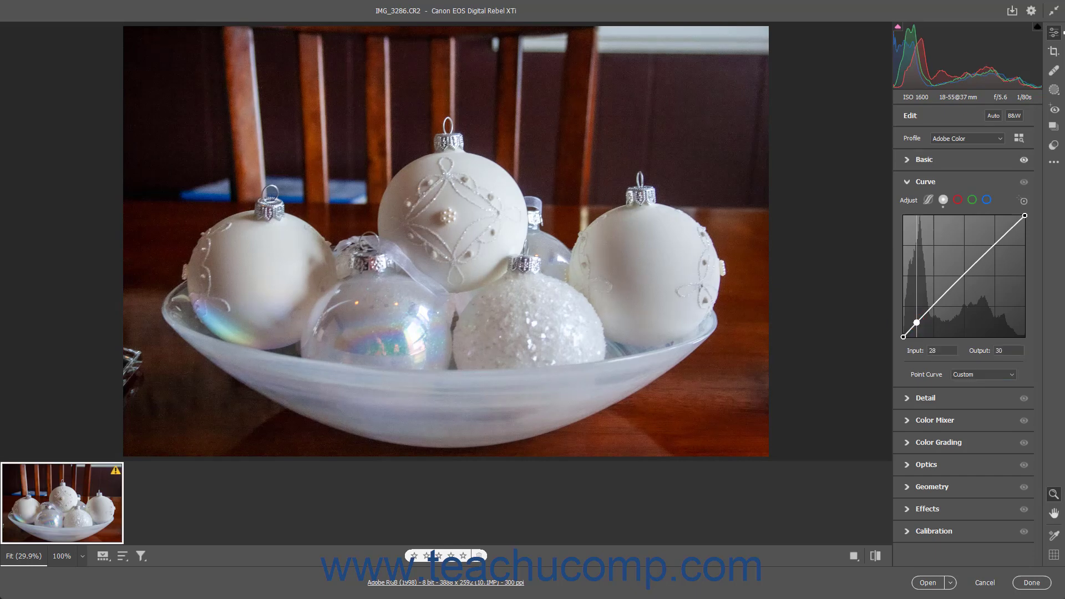
- Shape the point curve with a shadow point at 35/29, a highlight point at 214/230 and a midpoint at 129/127
{"action": "mouse_move", "coordinate": [917, 321]}
{"action": "left_mouse_down"}
{"action": "mouse_move", "coordinate": [916, 309]}
{"action": "mouse_move", "coordinate": [918, 323]}
{"action": "left_mouse_up"}
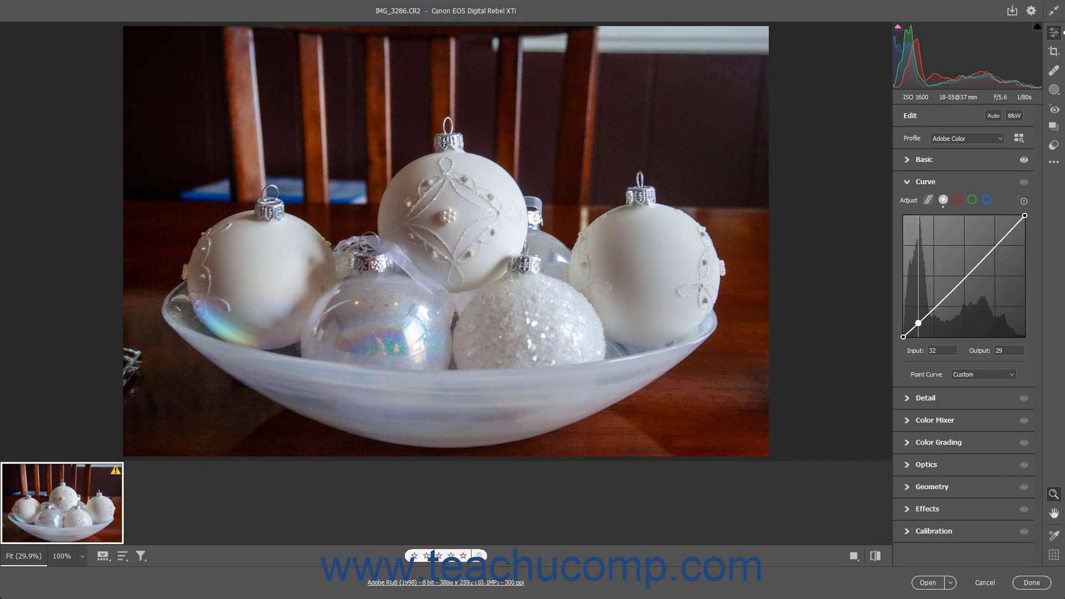
{"action": "left_click_drag", "start_coordinate": [918, 323], "coordinate": [919, 323]}
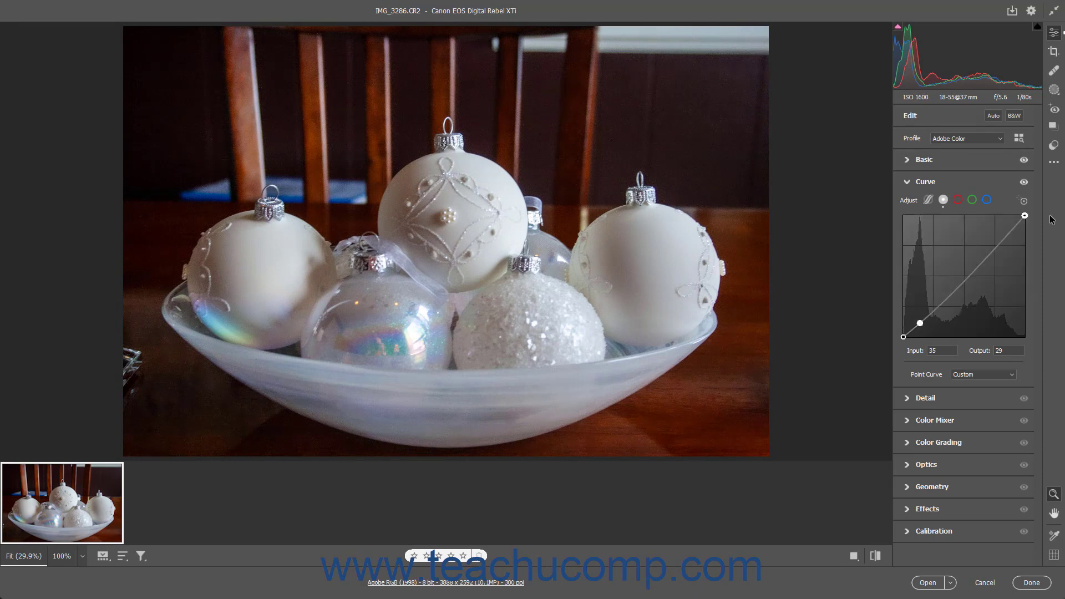
{"action": "left_click", "coordinate": [1012, 230]}
{"action": "left_click_drag", "start_coordinate": [1012, 230], "coordinate": [1004, 226]}
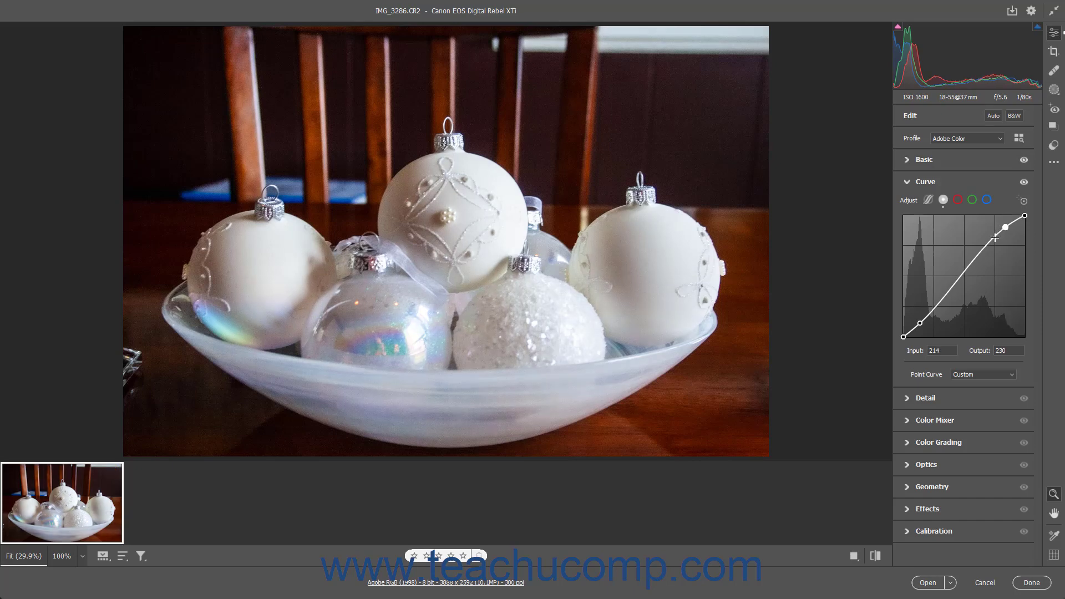
{"action": "left_click", "coordinate": [962, 275]}
{"action": "left_click_drag", "start_coordinate": [963, 275], "coordinate": [965, 276]}
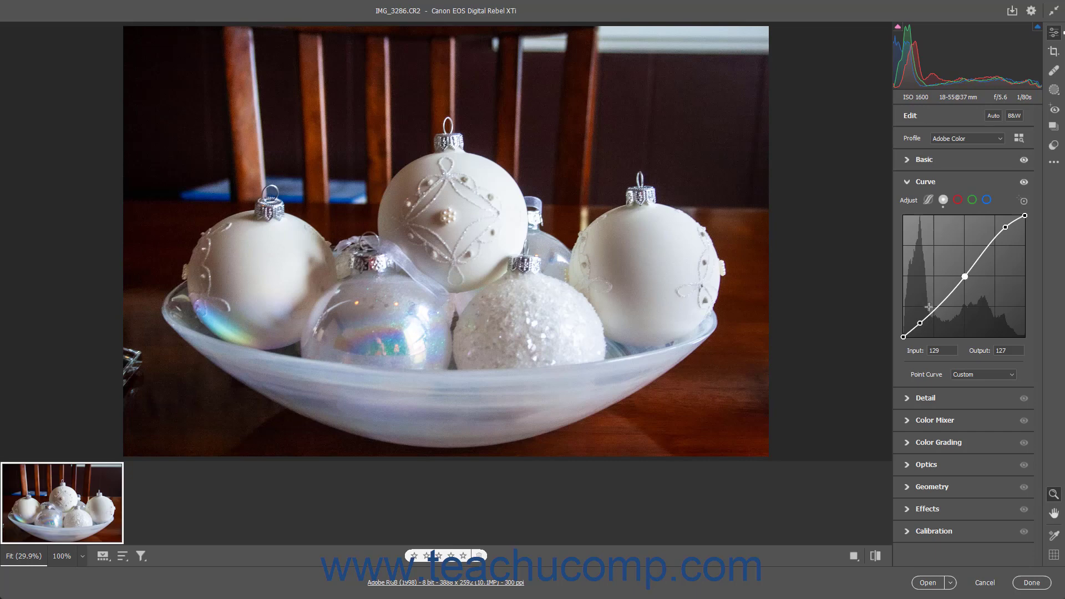
- Delete the midpoint from the point curve and reset the Curve adjustments
{"action": "left_click", "coordinate": [920, 323]}
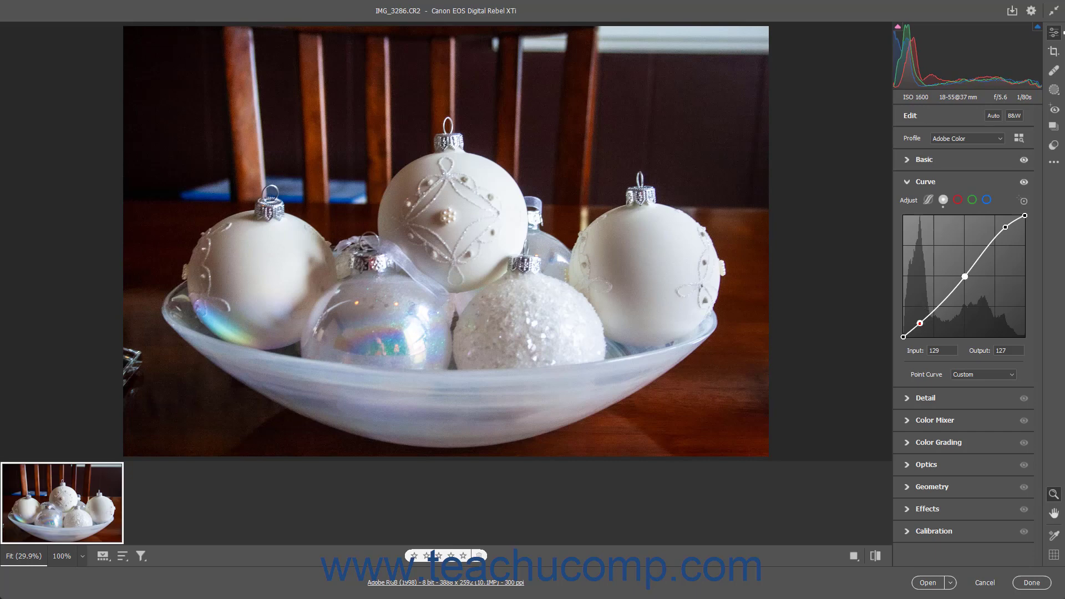
{"action": "left_click", "coordinate": [920, 323]}
{"action": "left_click", "coordinate": [944, 350]}
{"action": "left_click", "coordinate": [965, 276]}
{"action": "key", "text": "Delete"}
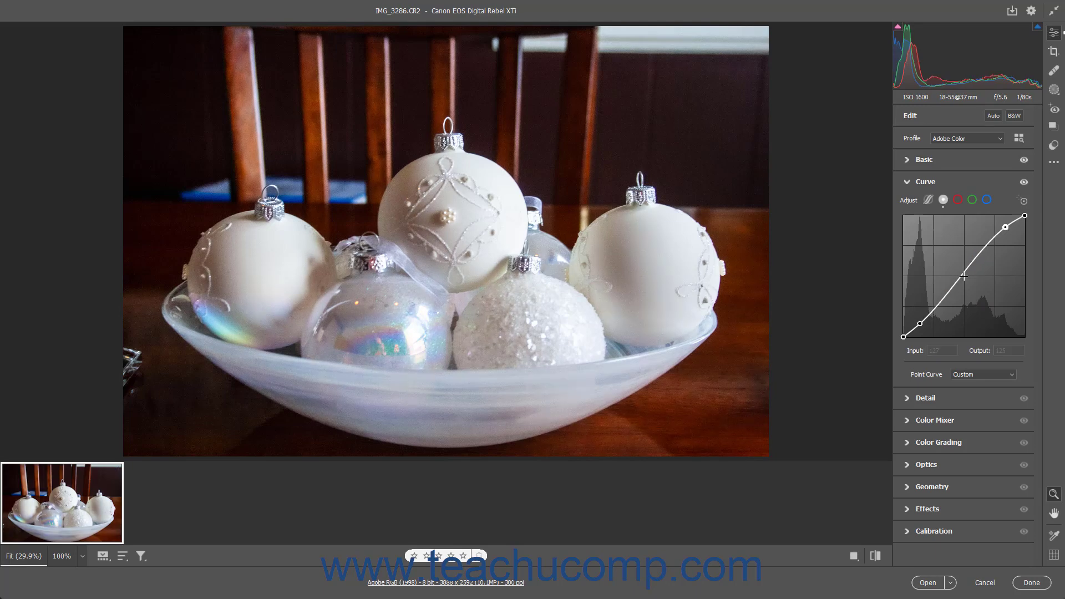
{"action": "left_click", "coordinate": [938, 179], "text": "alt"}
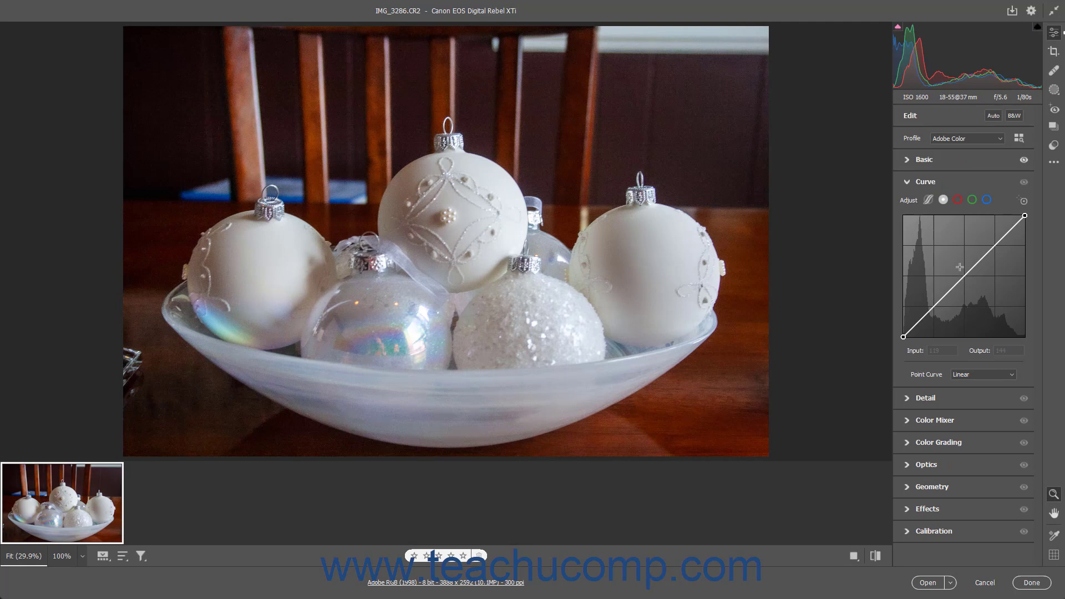
- Add a shadow point to the blue channel curve, try it at 63/86, 65/41 and 66/49, and move it to 44/49
{"action": "left_click", "coordinate": [988, 202]}
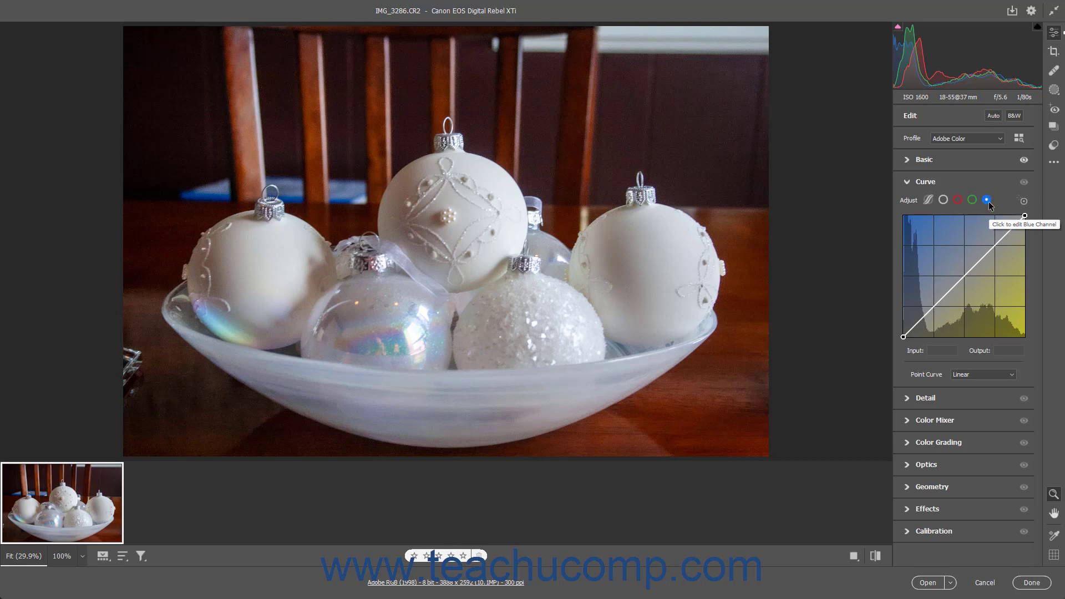
{"action": "left_click", "coordinate": [934, 305]}
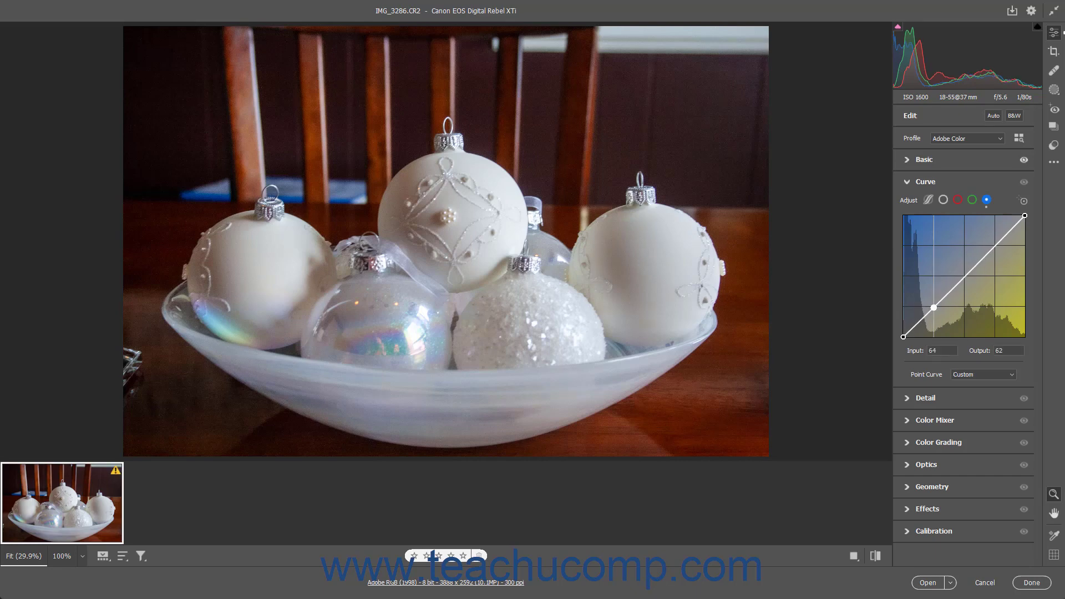
{"action": "left_click_drag", "start_coordinate": [934, 307], "coordinate": [933, 296]}
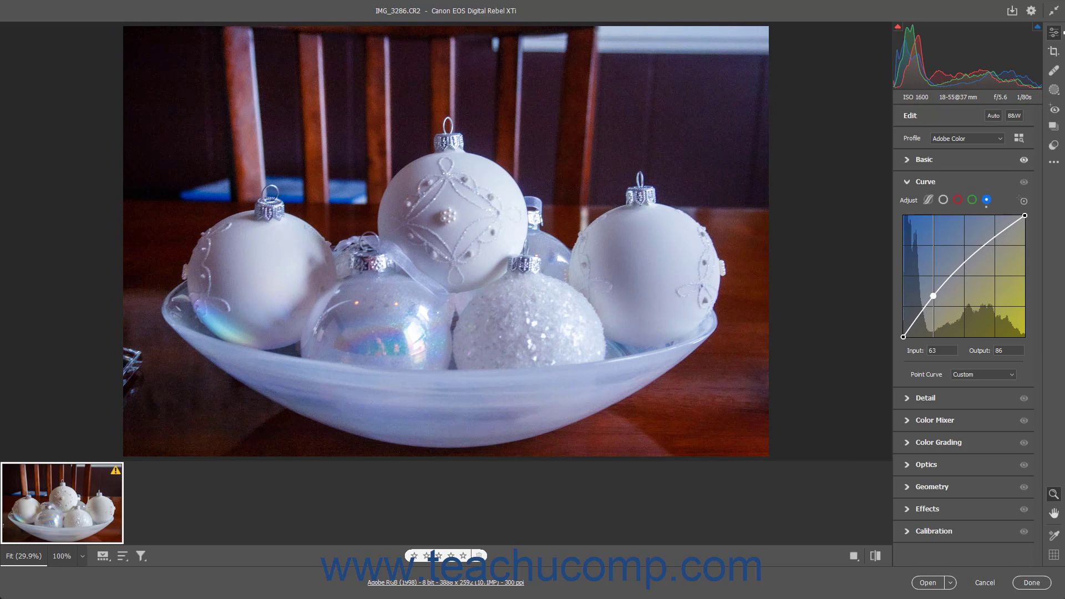
{"action": "left_click_drag", "start_coordinate": [933, 296], "coordinate": [934, 317]}
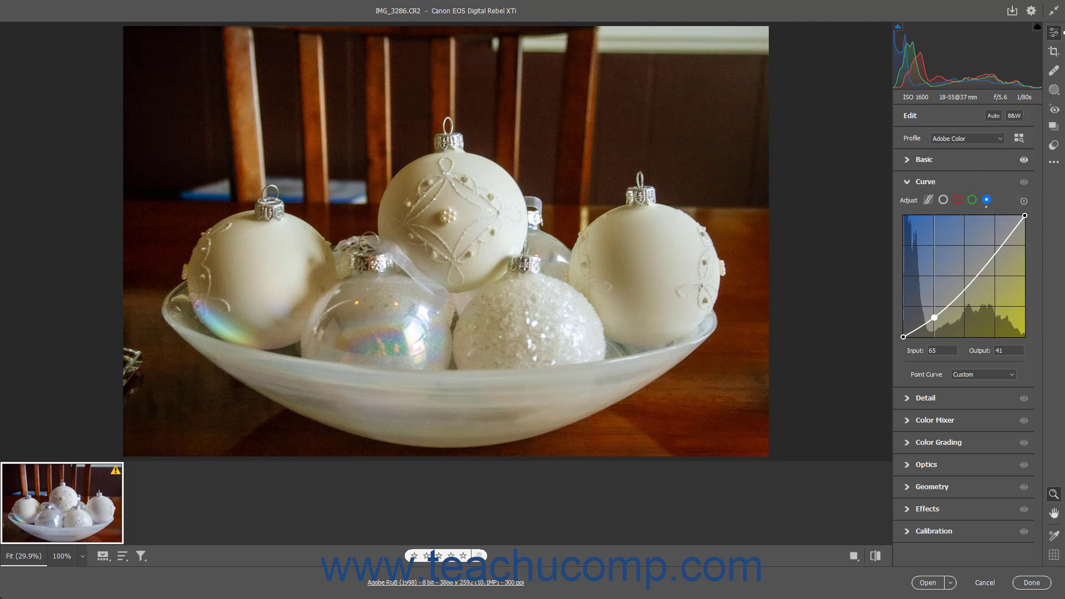
{"action": "mouse_move", "coordinate": [934, 318]}
{"action": "left_mouse_down"}
{"action": "mouse_move", "coordinate": [920, 317]}
{"action": "mouse_move", "coordinate": [935, 314]}
{"action": "left_mouse_up"}
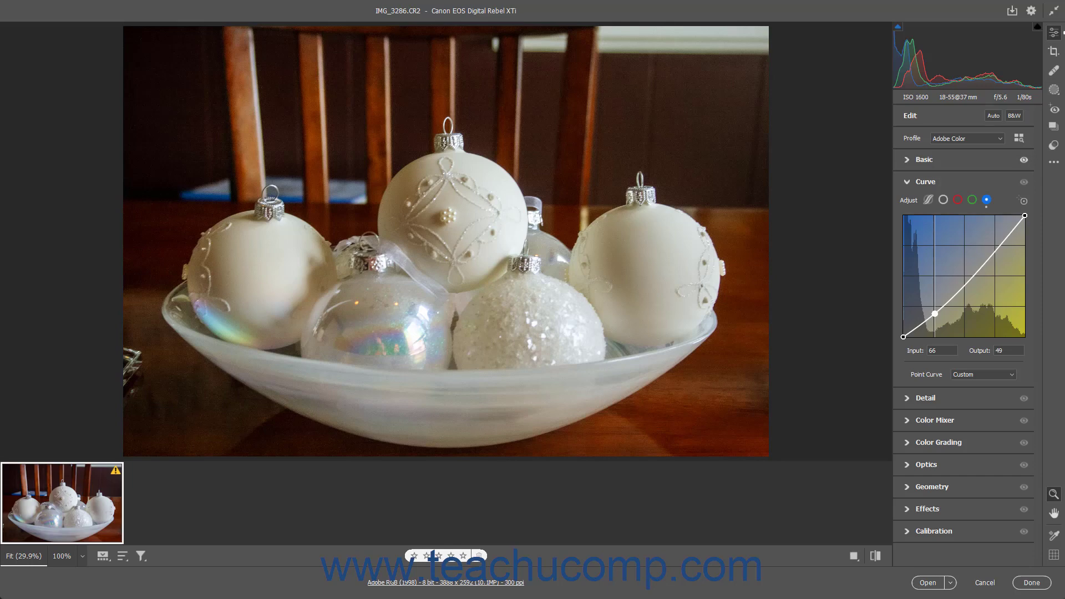
{"action": "left_click_drag", "start_coordinate": [935, 313], "coordinate": [924, 314]}
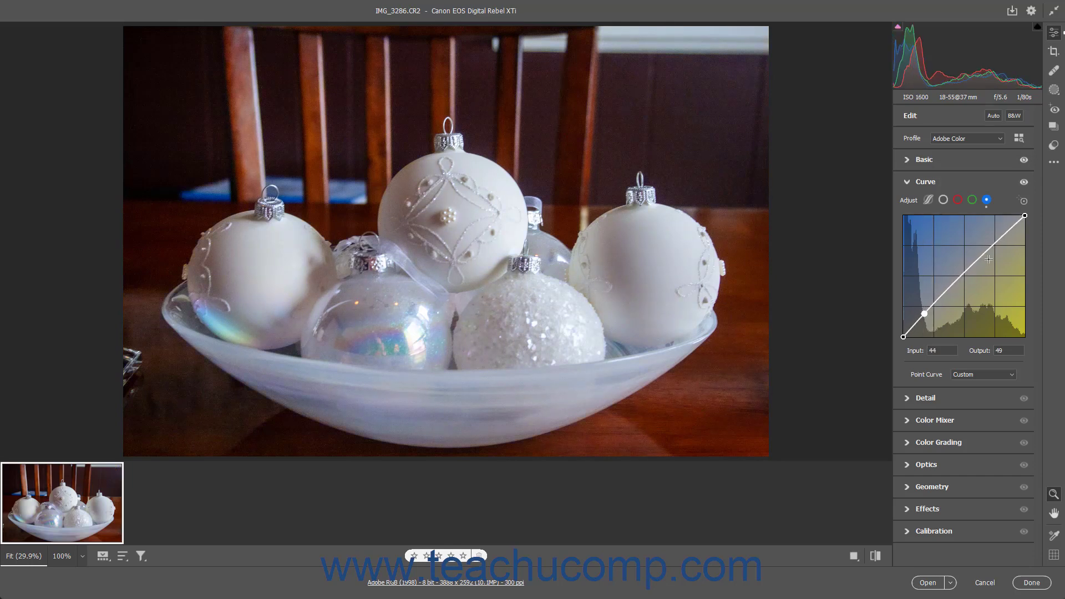
- Add a highlight point to the blue channel curve, and delete both the shadow and highlight points
{"action": "left_click", "coordinate": [987, 251]}
{"action": "left_click_drag", "start_coordinate": [987, 251], "coordinate": [986, 250]}
{"action": "left_click", "coordinate": [924, 314]}
{"action": "key", "text": "Delete"}
{"action": "left_click", "coordinate": [987, 252]}
{"action": "key", "text": "Delete"}
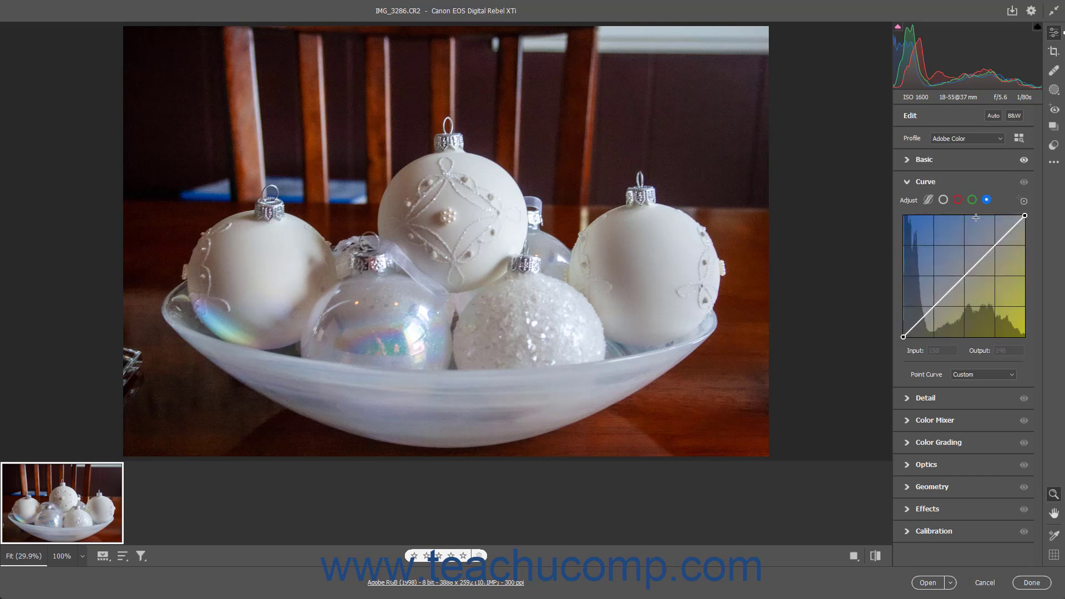
- Activate the on-image Targeted Adjustment tool for curves, try the green channel, and set it to the blue channel
{"action": "left_click", "coordinate": [1024, 202]}
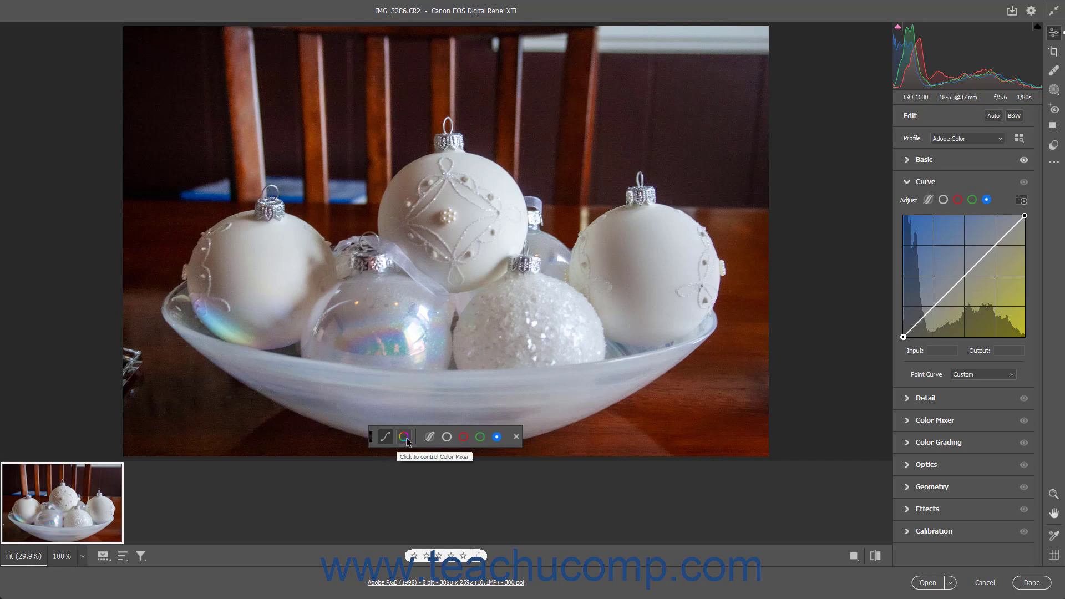
{"action": "left_click", "coordinate": [480, 437]}
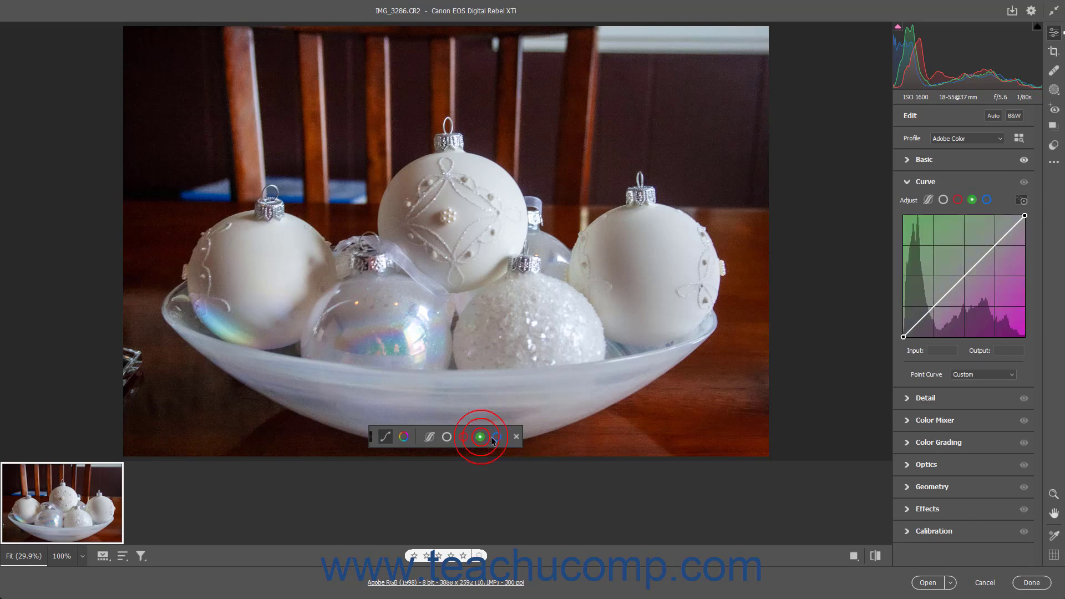
{"action": "left_click", "coordinate": [496, 437]}
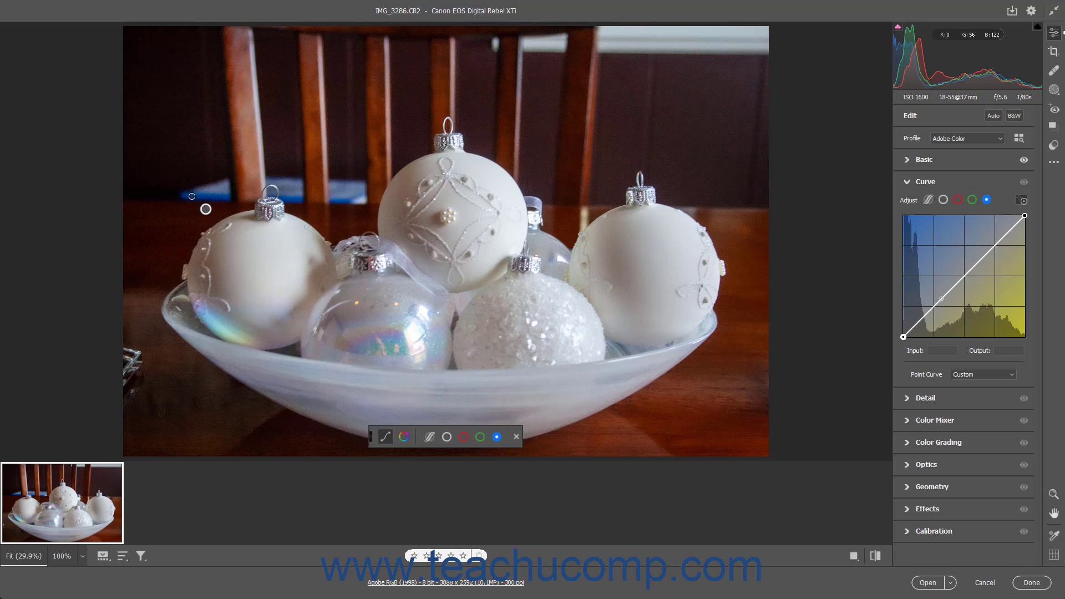
- Adjust the blue channel on the image: anchor the blue object behind the ornaments at 80/80 and raise the iridescent ornament's tone to 163/175
{"action": "left_click", "coordinate": [192, 196]}
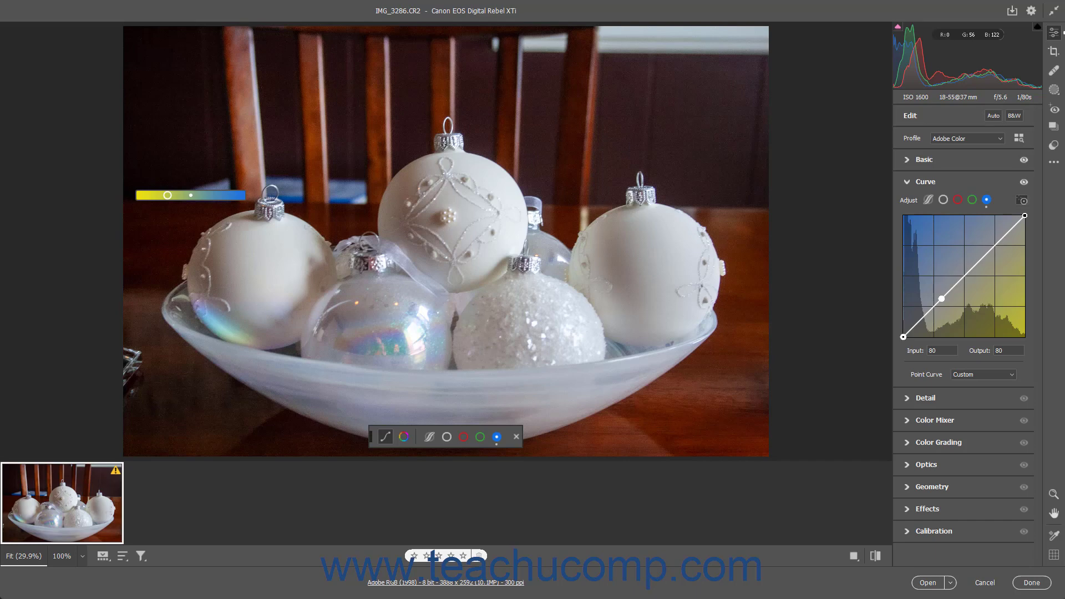
{"action": "mouse_move", "coordinate": [167, 195]}
{"action": "left_mouse_down"}
{"action": "mouse_move", "coordinate": [191, 195]}
{"action": "mouse_move", "coordinate": [172, 195]}
{"action": "left_mouse_up"}
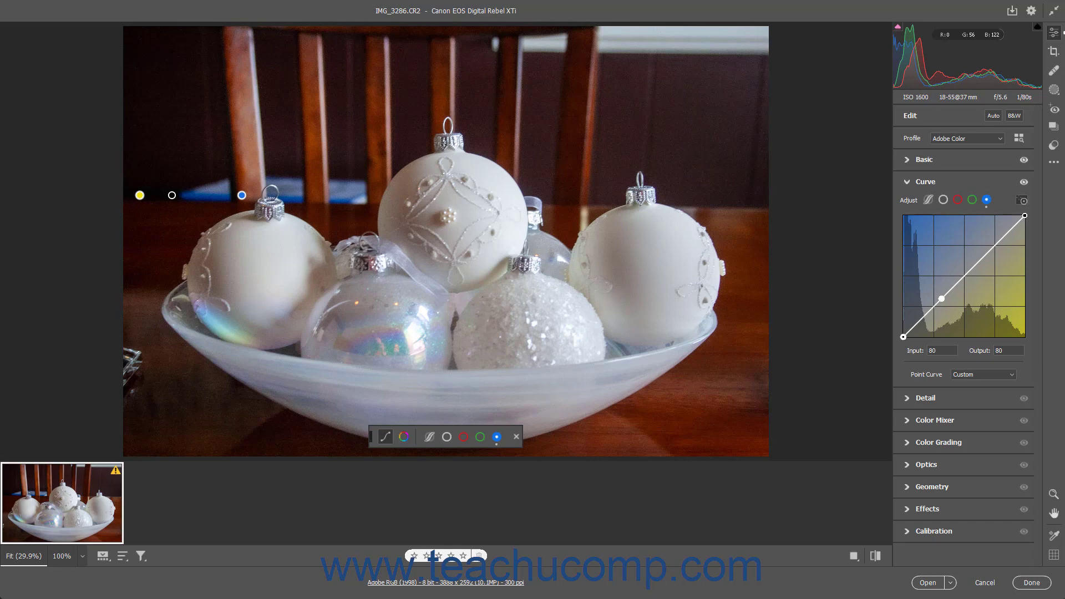
{"action": "left_click_drag", "start_coordinate": [172, 195], "coordinate": [172, 195]}
{"action": "left_click_drag", "start_coordinate": [192, 196], "coordinate": [191, 195]}
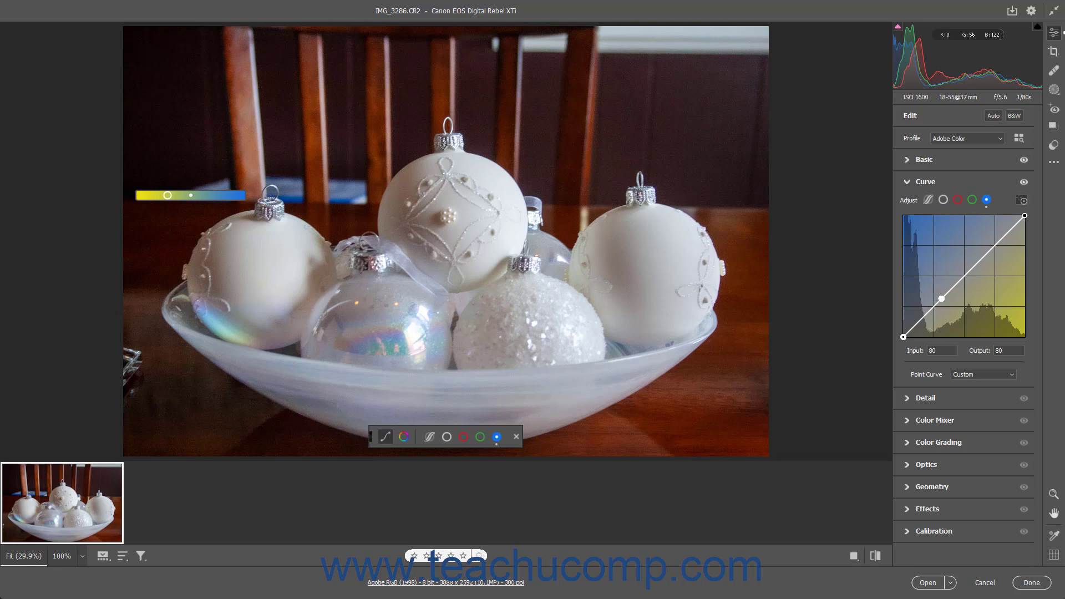
{"action": "left_click_drag", "start_coordinate": [191, 195], "coordinate": [192, 196]}
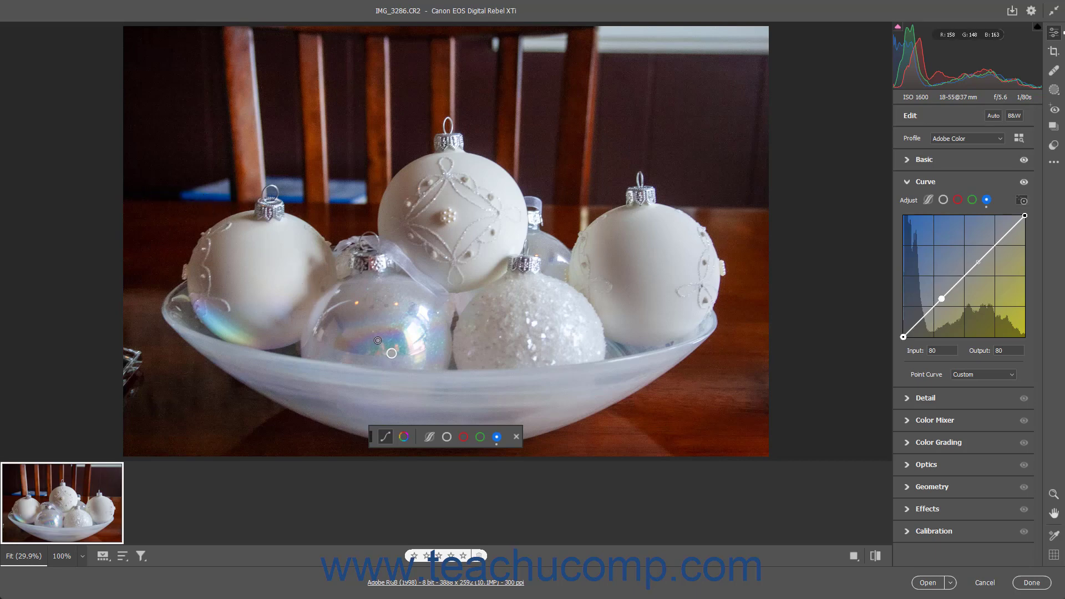
{"action": "left_click_drag", "start_coordinate": [378, 341], "coordinate": [387, 339]}
{"action": "left_click_drag", "start_coordinate": [406, 394], "coordinate": [423, 394]}
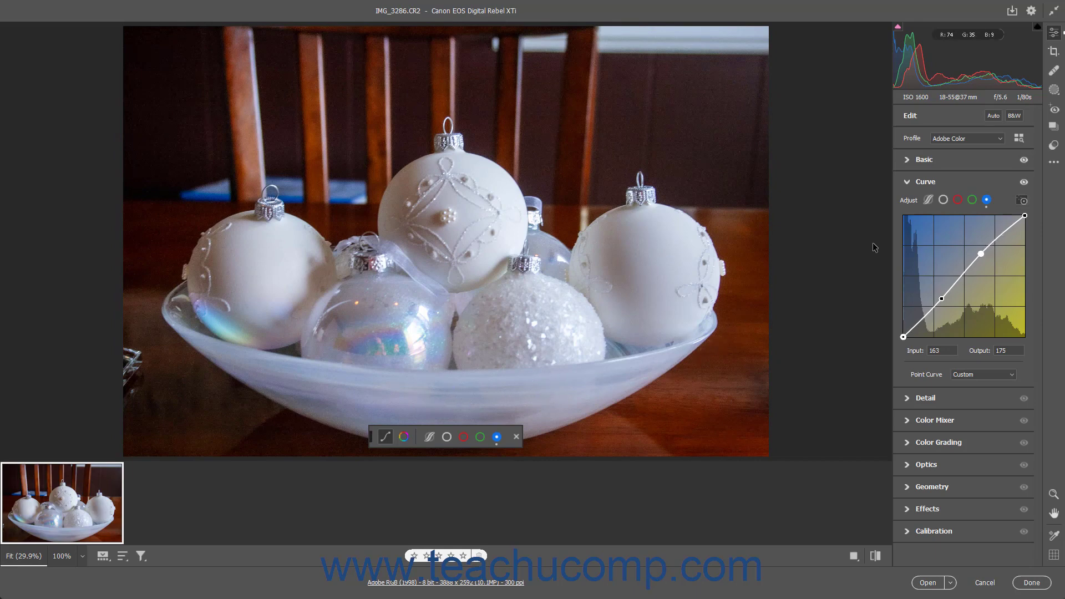
- Compare the photo with and without the Curve adjustments, leaving them visible
{"action": "left_click", "coordinate": [1023, 184]}
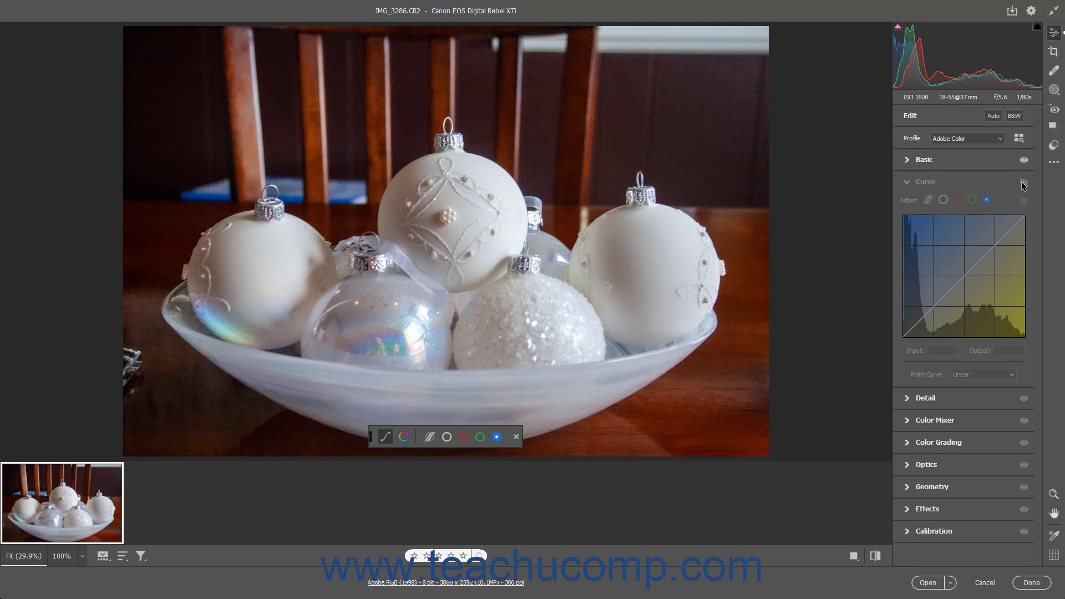
{"action": "left_click", "coordinate": [1024, 183]}
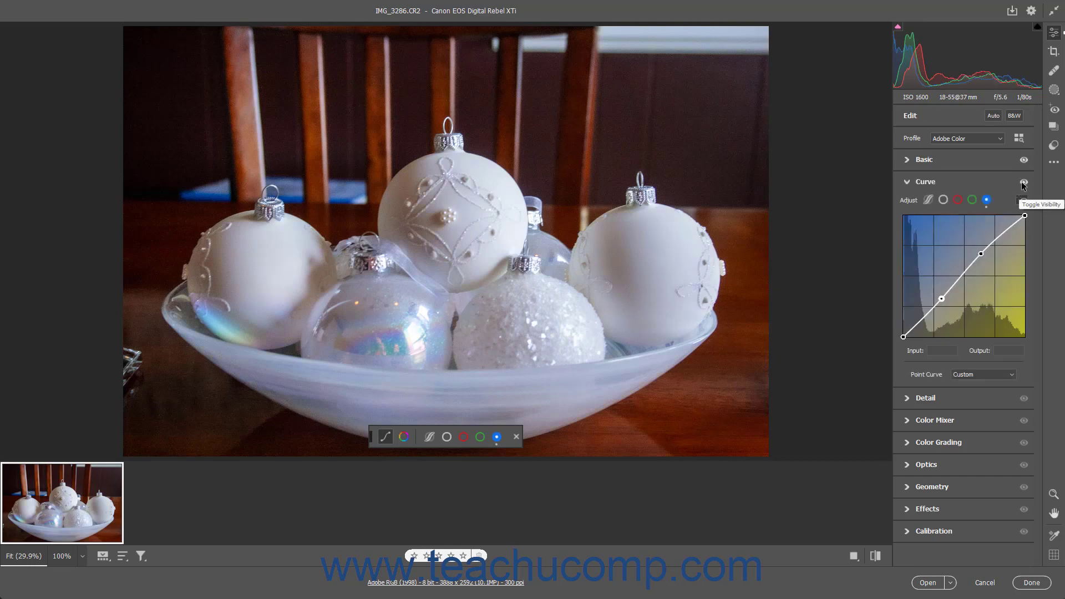
{"action": "left_click", "coordinate": [1024, 183]}
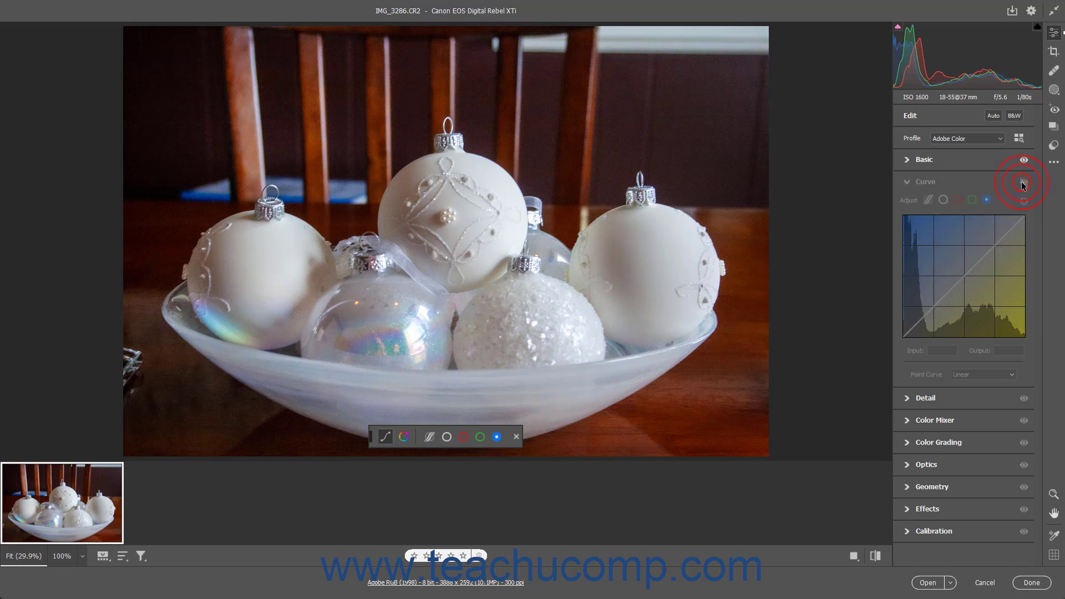
{"action": "left_click", "coordinate": [1024, 183]}
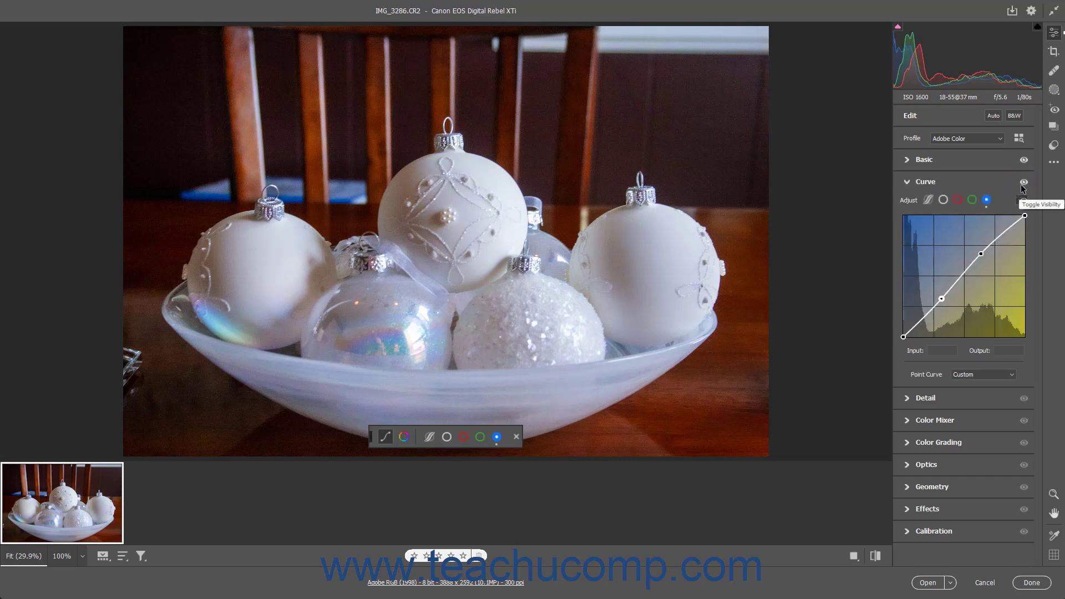